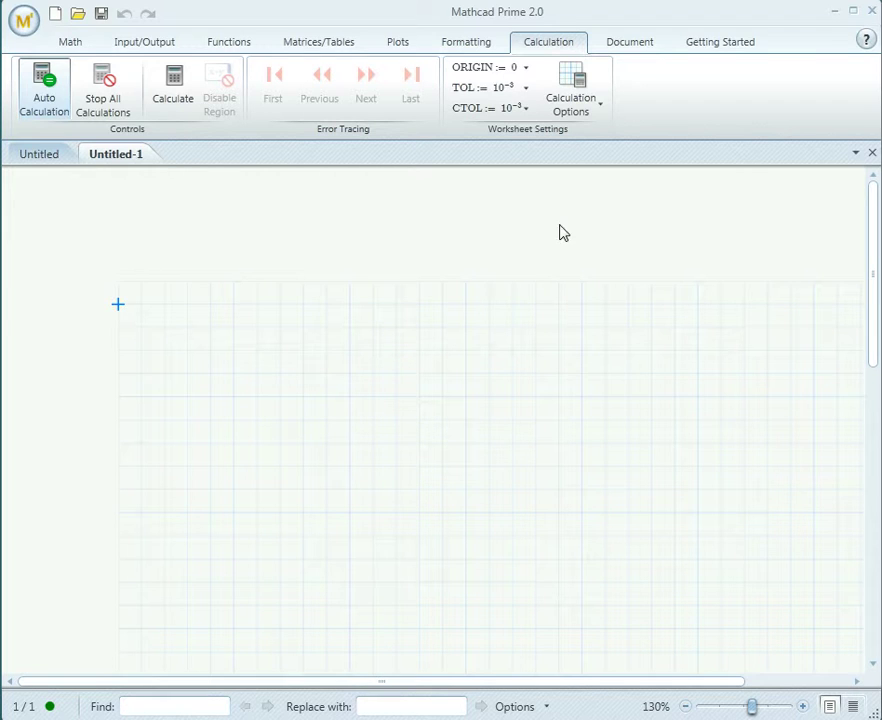
Evaluate 15/8 near the worksheet's top left, giving 1.875, and show the Document tools
left_click_drag(96, 256, 838, 583)
left_click(188, 327)
type("15/8")
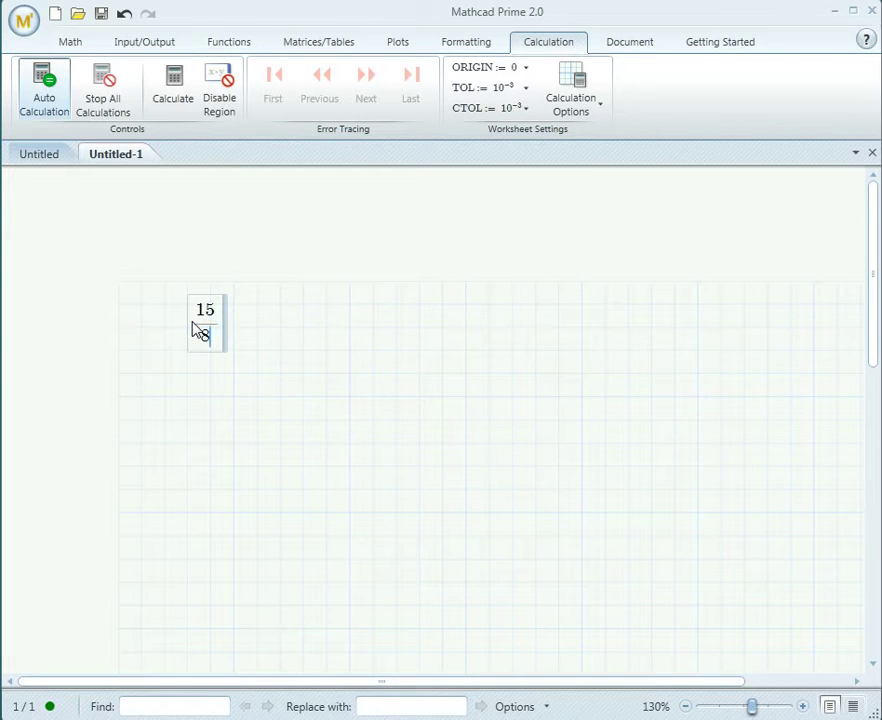
type("=1.875")
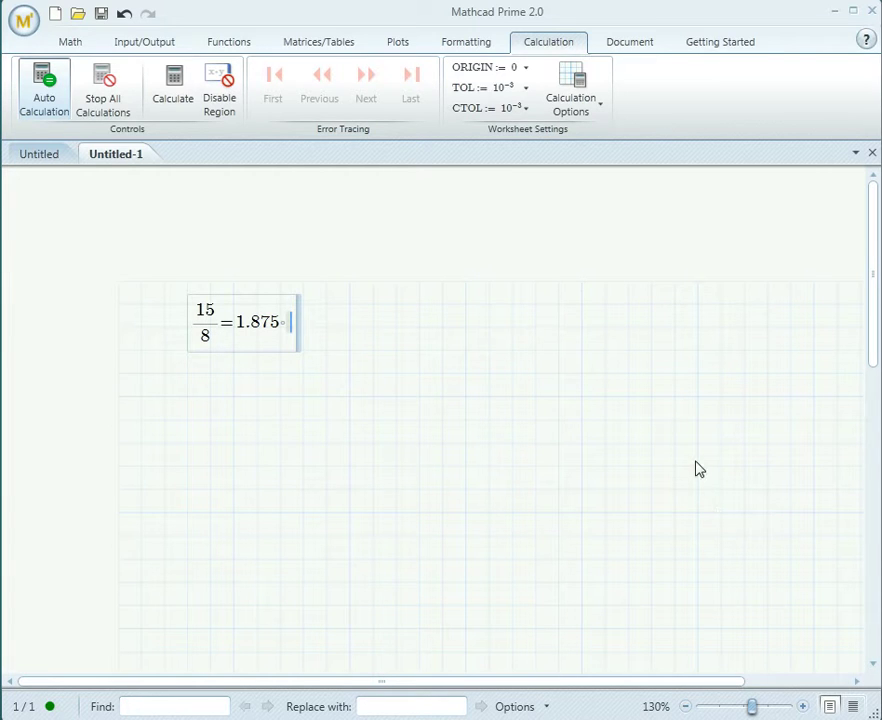
left_click(629, 45)
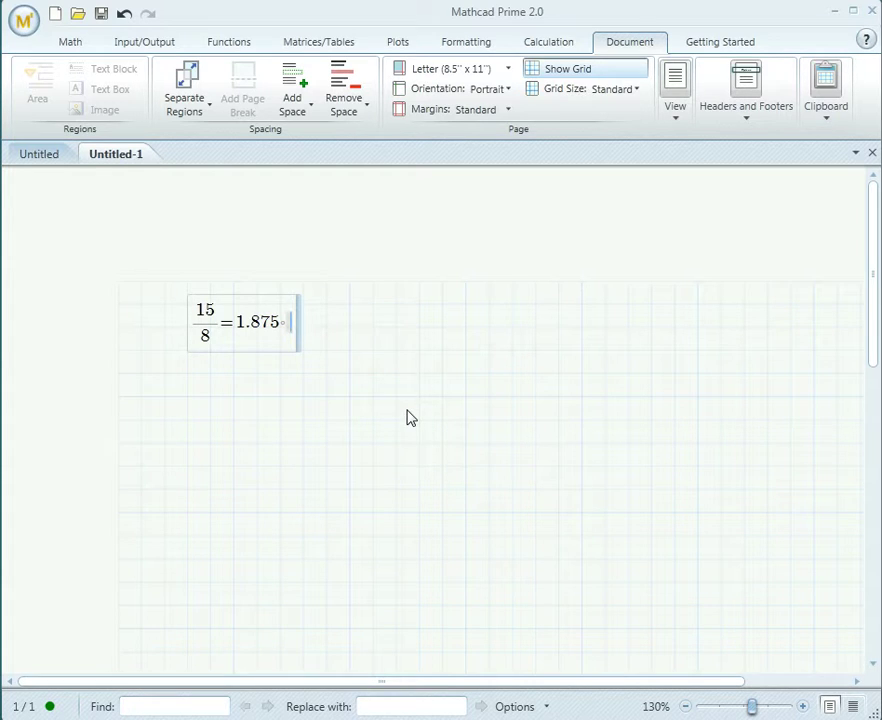
Marquee-select the 15/8 = 1.875 region and delete it
left_click(735, 45)
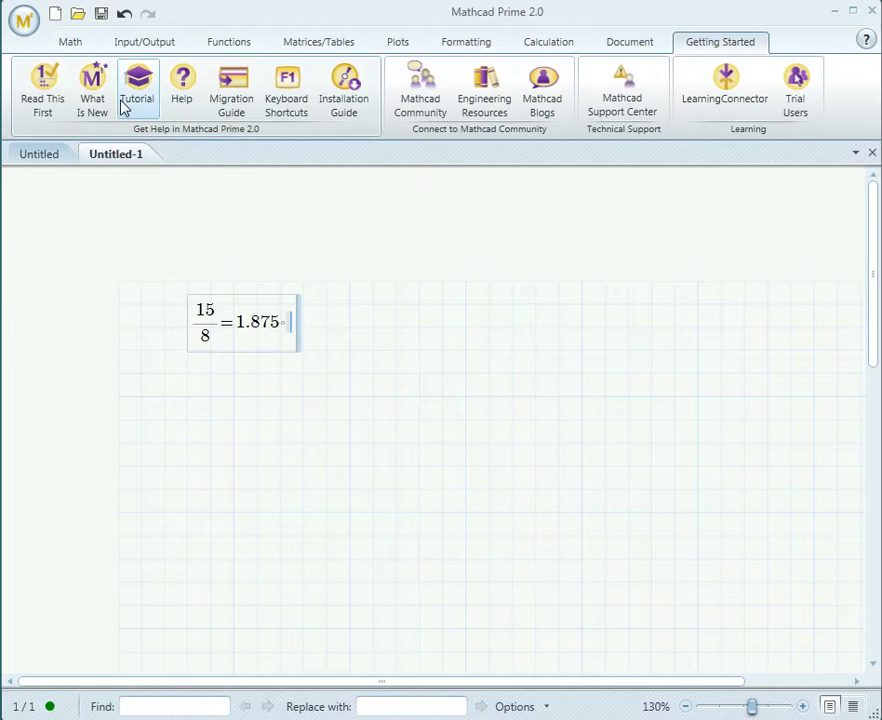
left_click_drag(443, 420, 168, 292)
key("Delete")
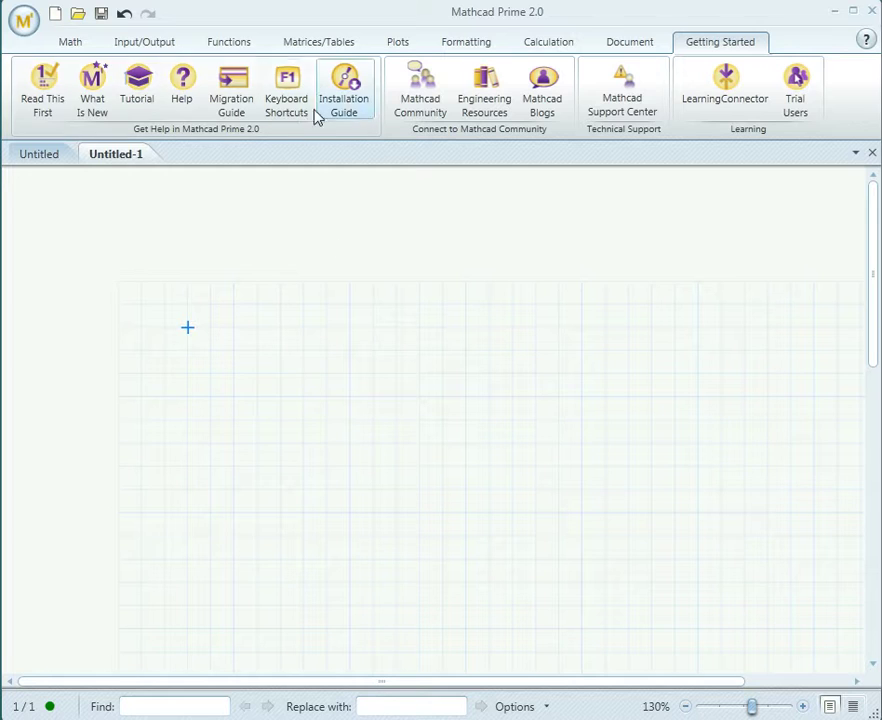
Insert a collapsible Area and define r := 40 cm and h := 1.5 m inside it
left_click(637, 50)
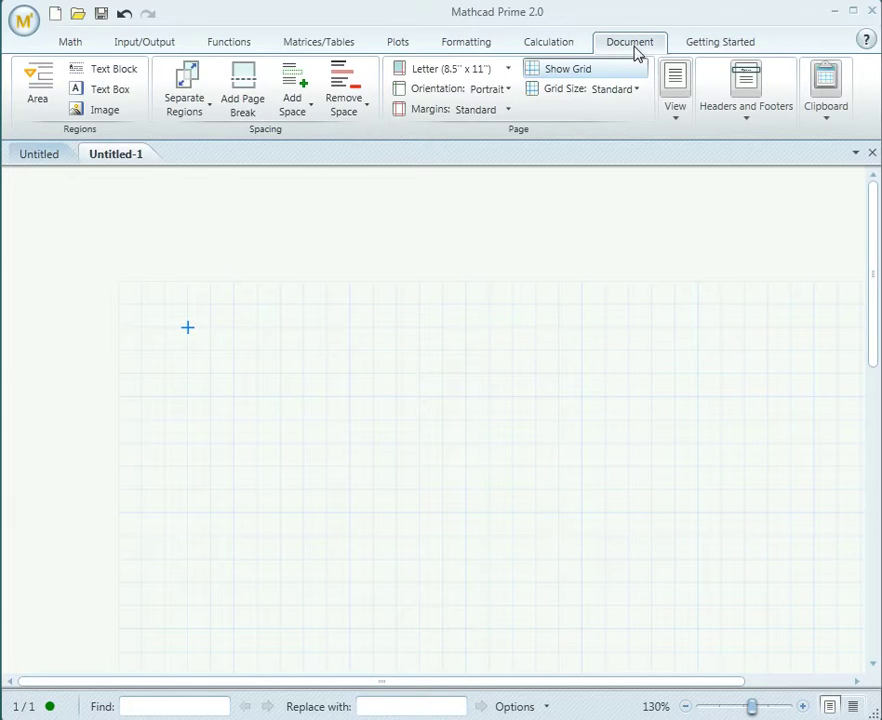
left_click(37, 88)
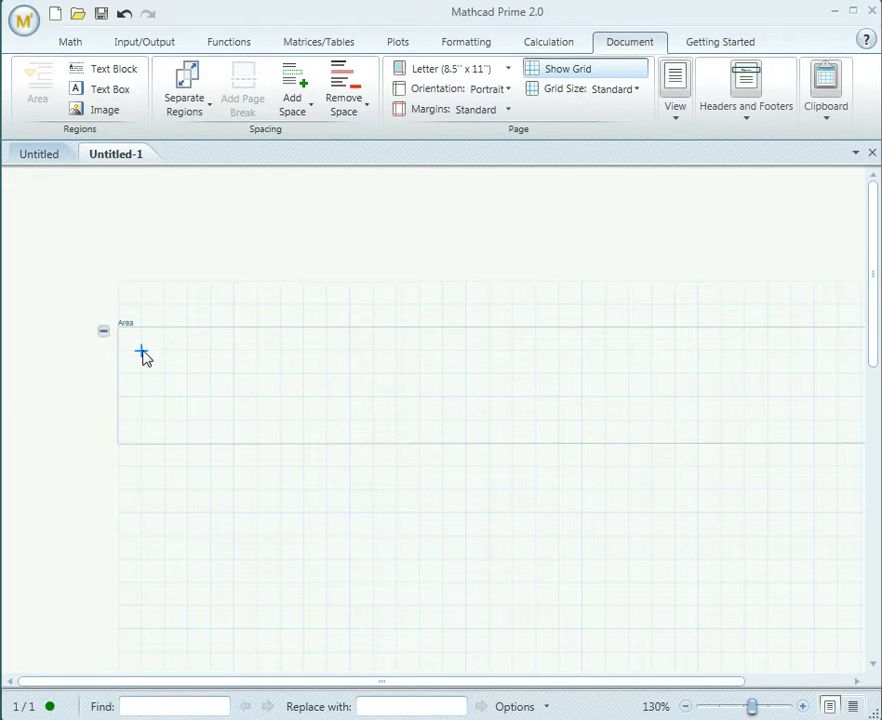
type("r:=")
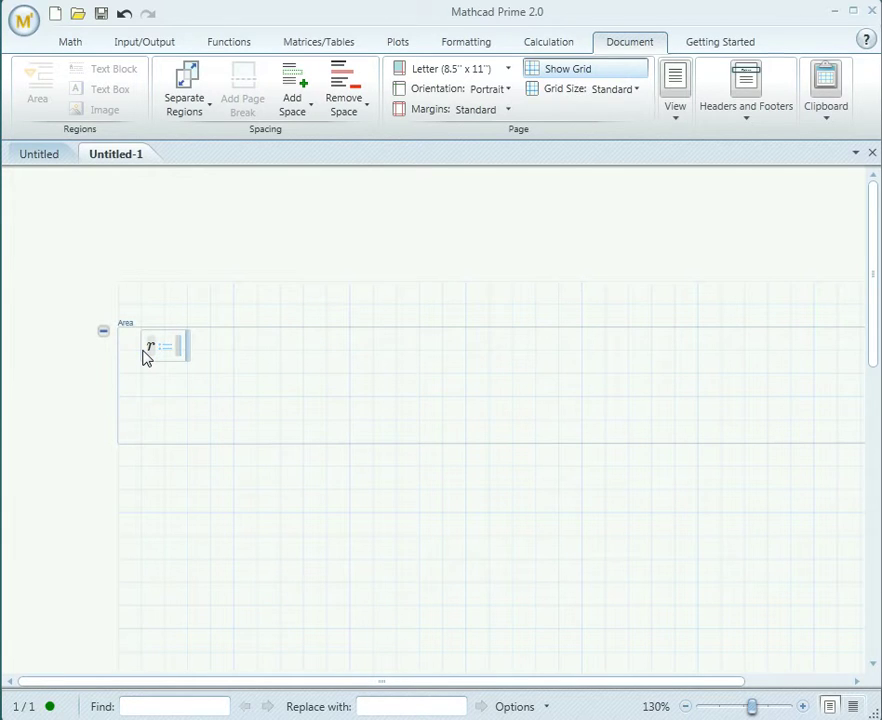
type("40·cm")
left_click(150, 384)
type("h:=")
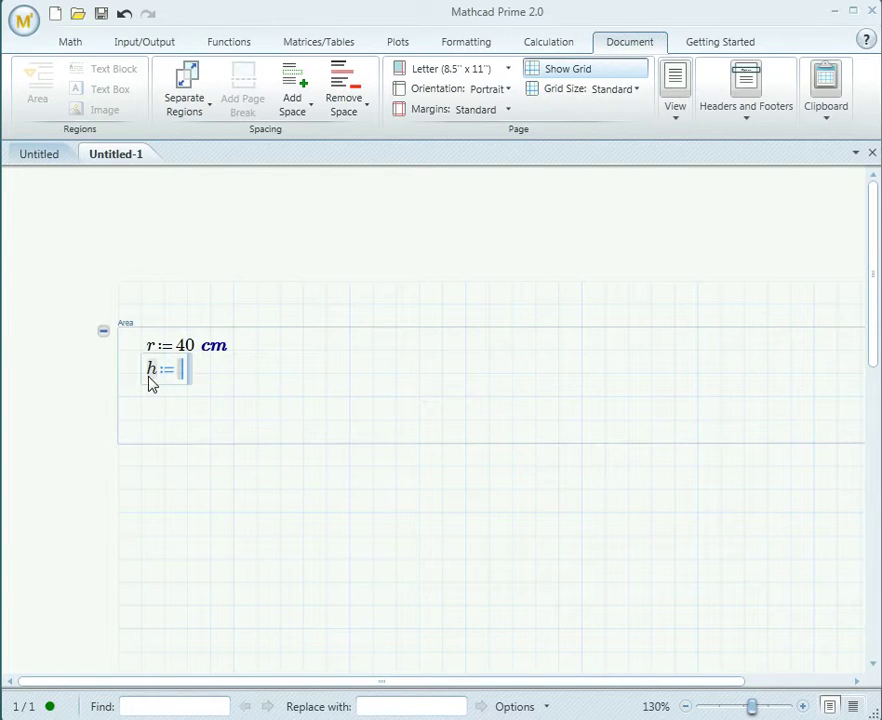
type("1.5 m")
left_click(256, 380)
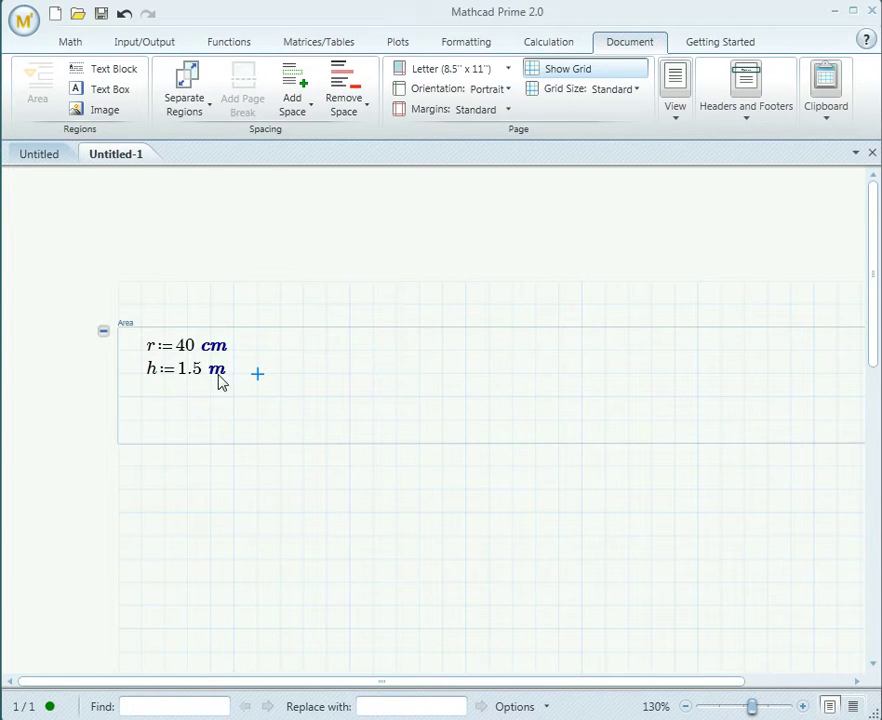
Below them, define the volume V := π·r²·h
left_click(146, 404)
type("V:=")
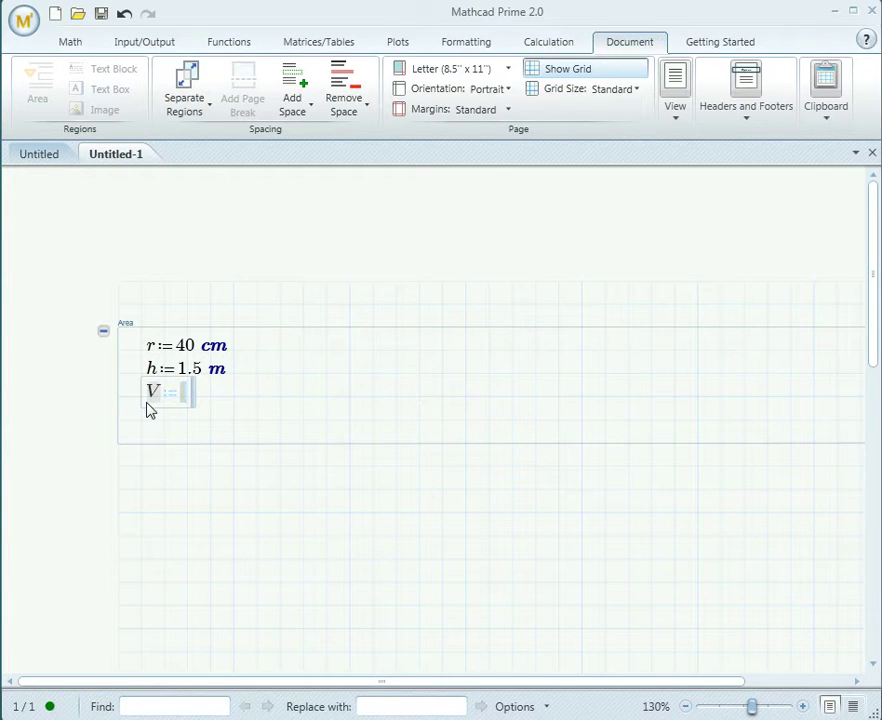
type("p")
key("ctrl+g")
type("*r")
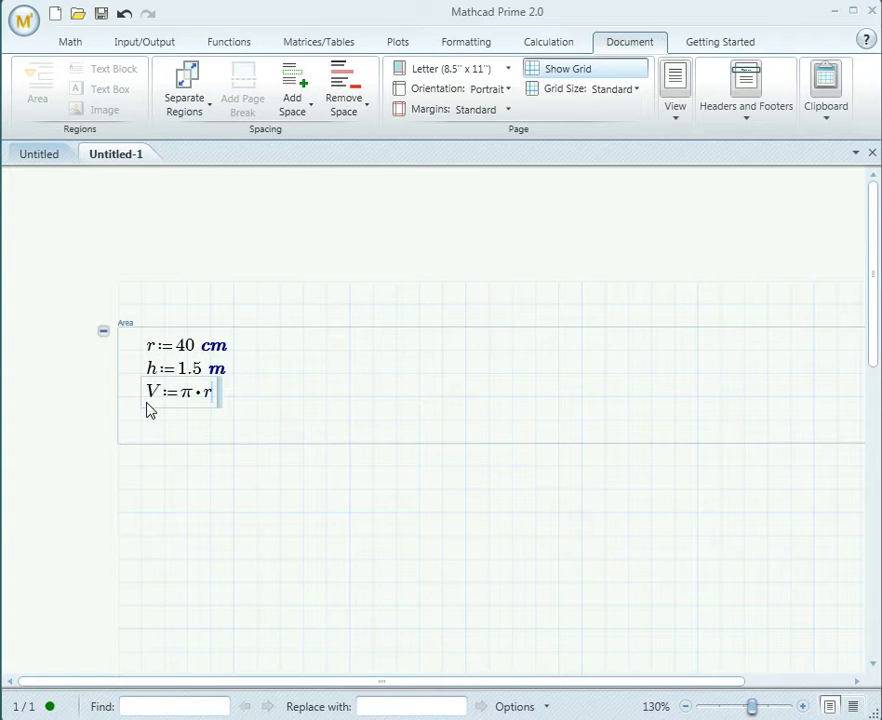
type("^2")
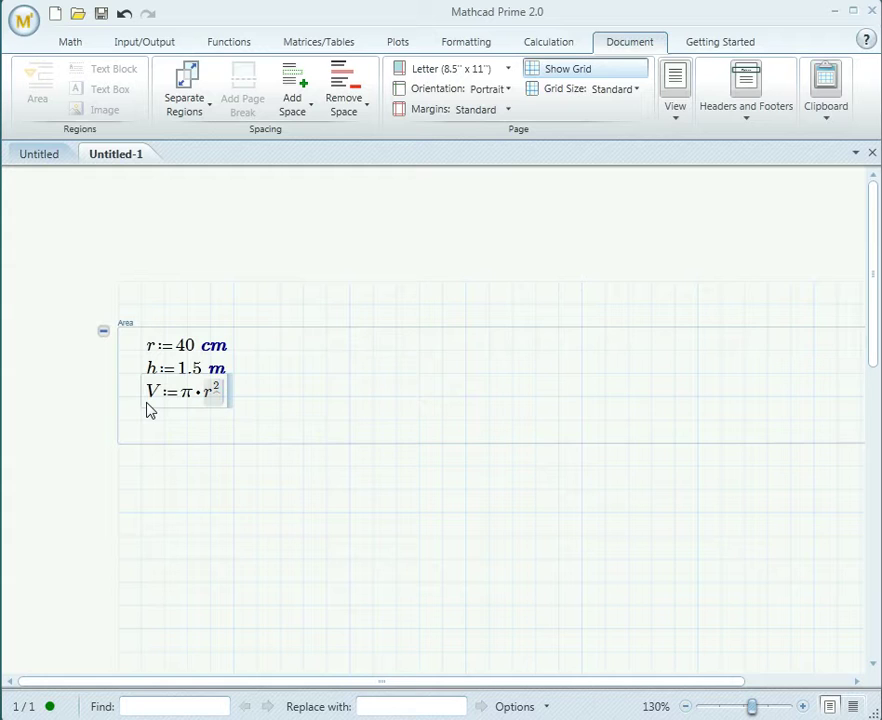
key("Right")
type("*")
type("h")
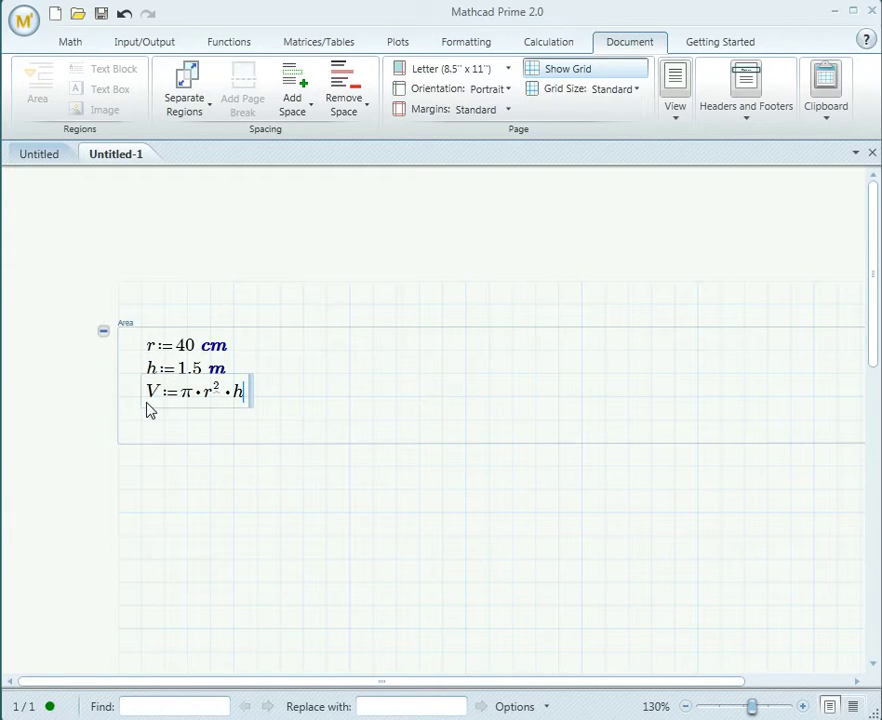
left_click(258, 432)
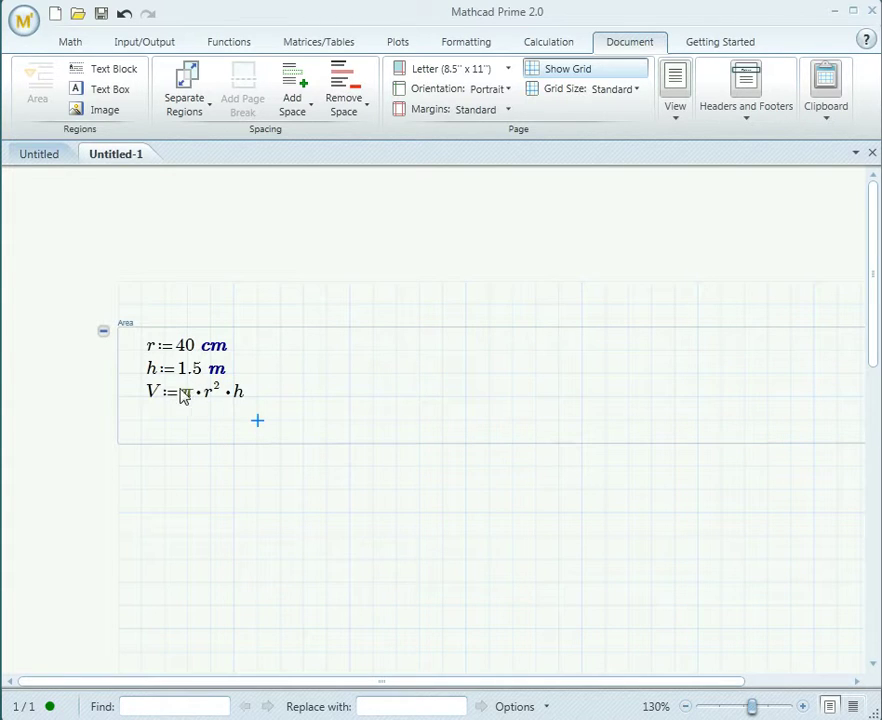
Collapse the Area, expand it again, then collapse it once more
left_click(144, 467)
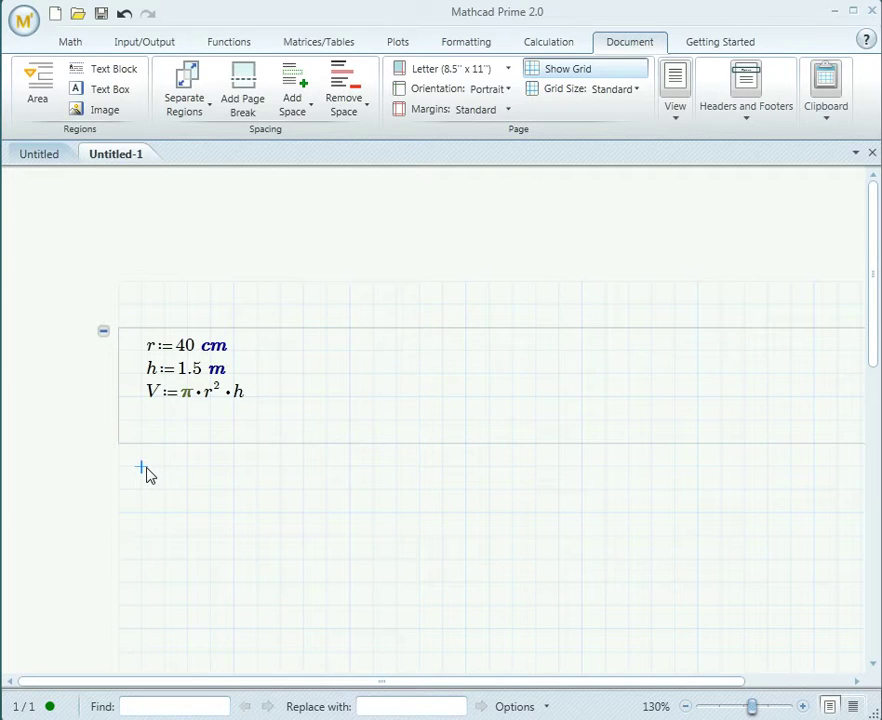
left_click(103, 331)
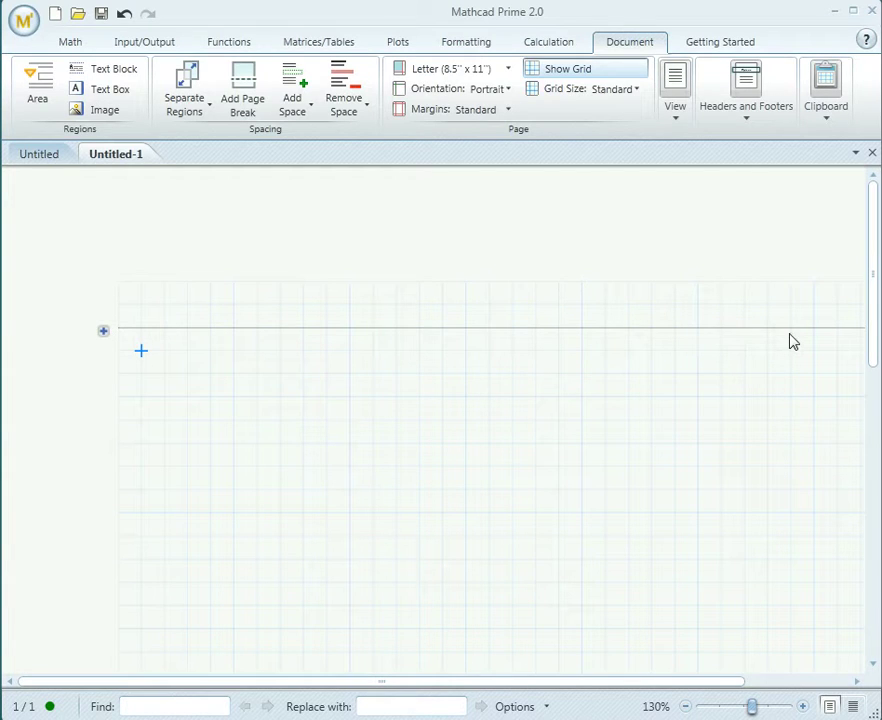
left_click(104, 332)
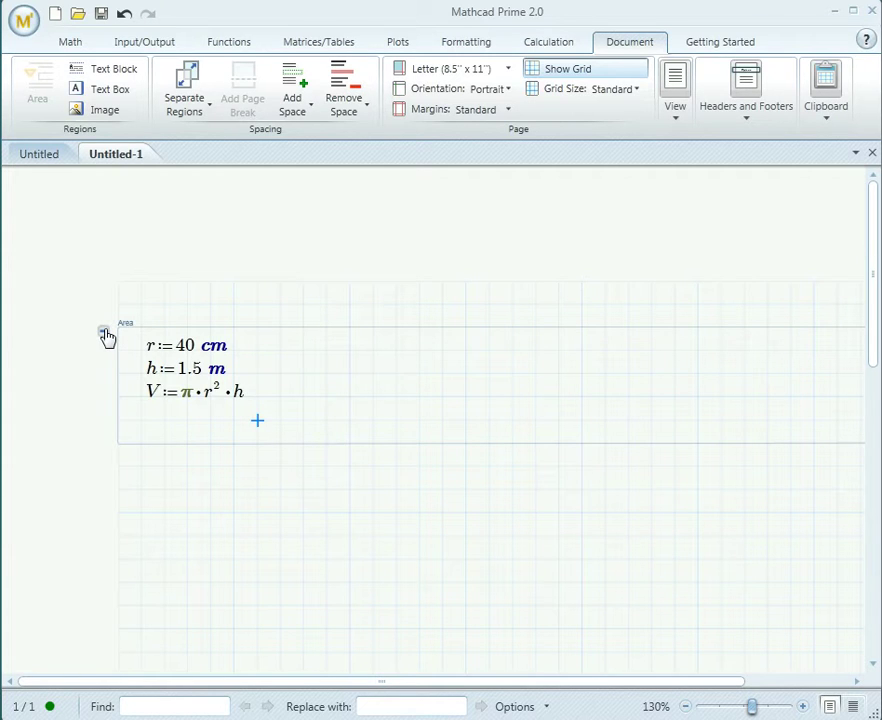
left_click(104, 333)
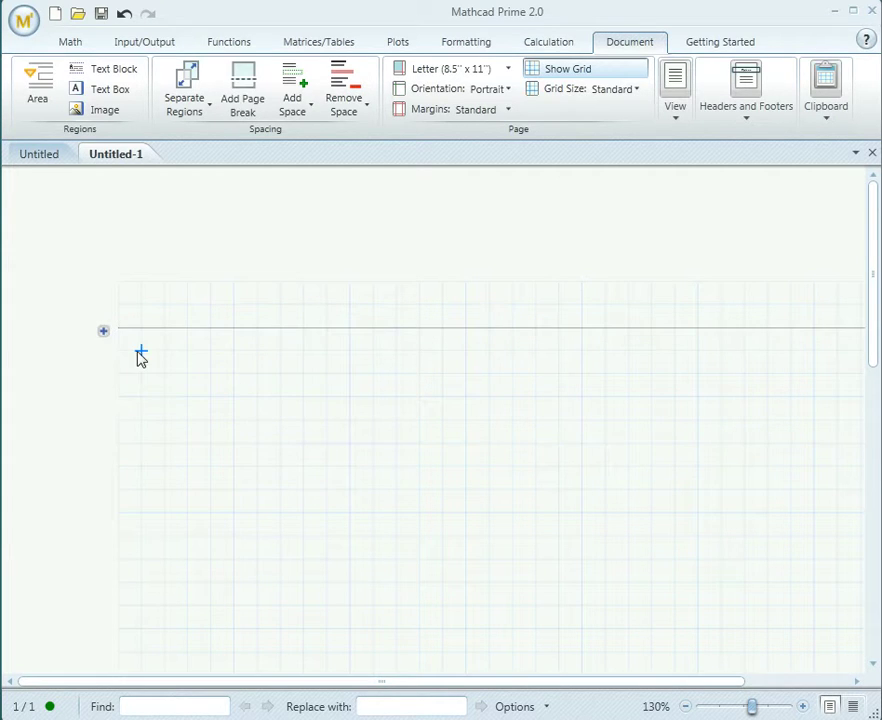
Evaluate V = 753.982 L, then delete the Area together with that result
type("V")
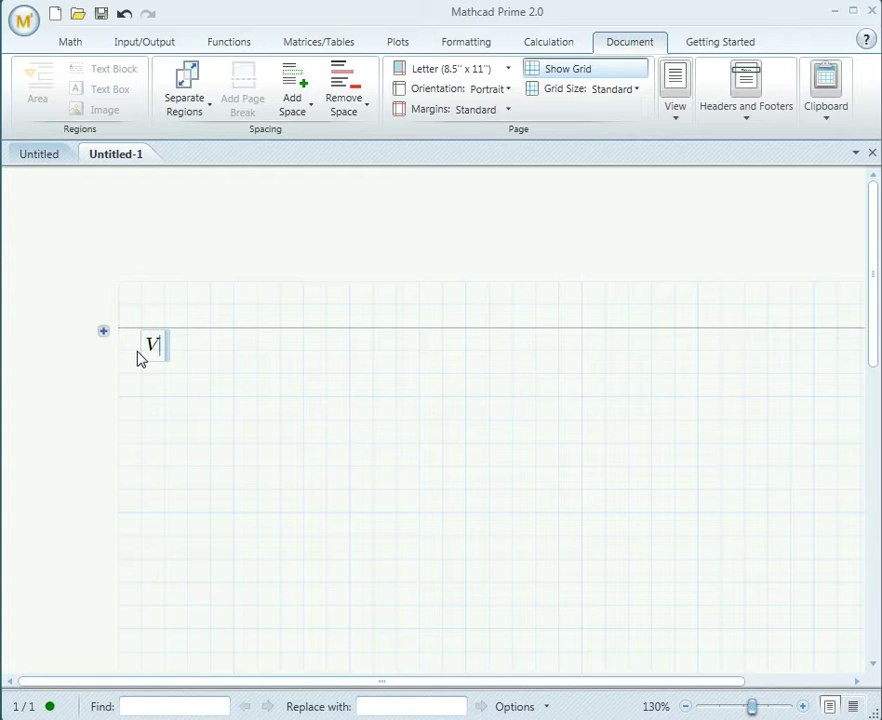
type("=753.982·L")
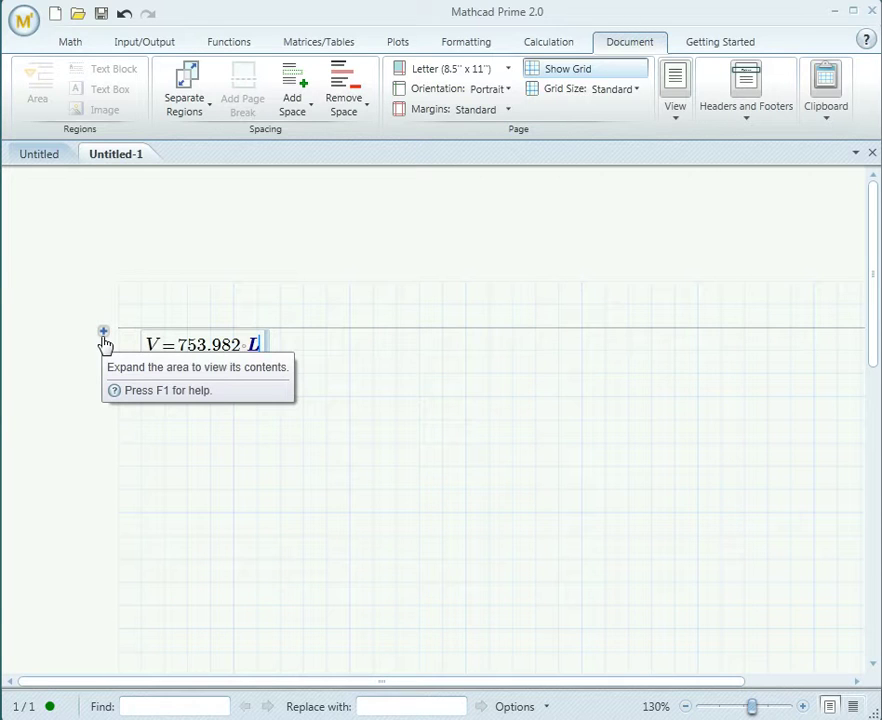
left_click_drag(450, 474, 229, 316)
key("Delete")
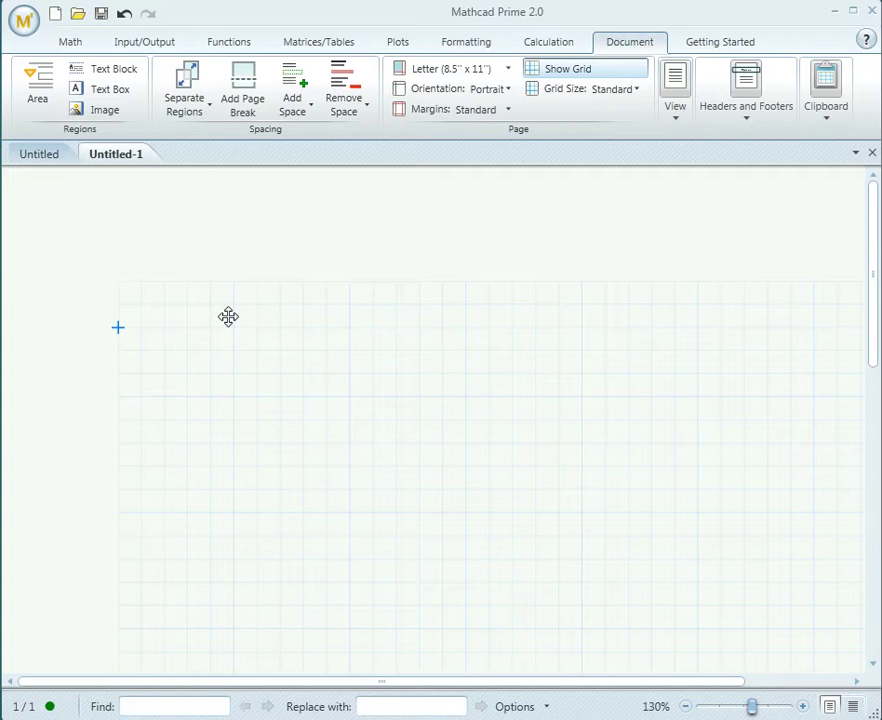
Insert a 3D plot of x² + y², rendered as a paraboloid up to about 200, and select it
left_click(405, 47)
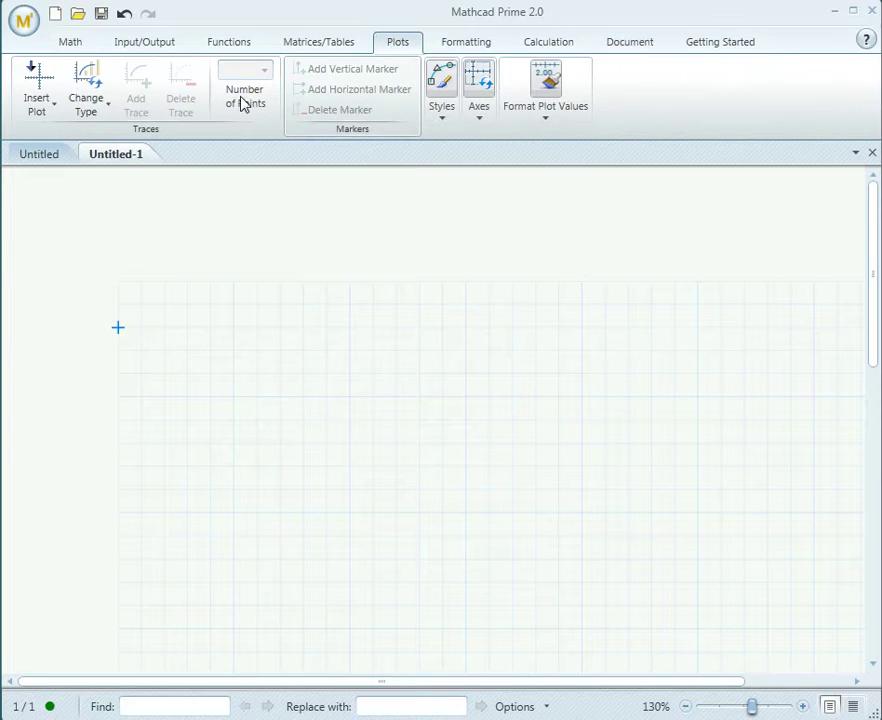
left_click(36, 103)
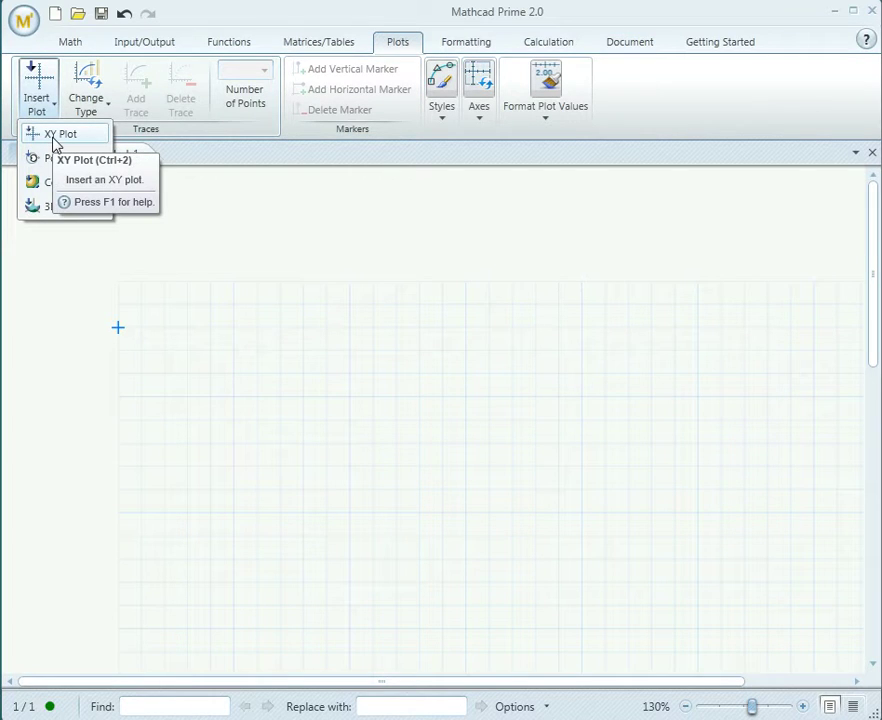
left_click(55, 207)
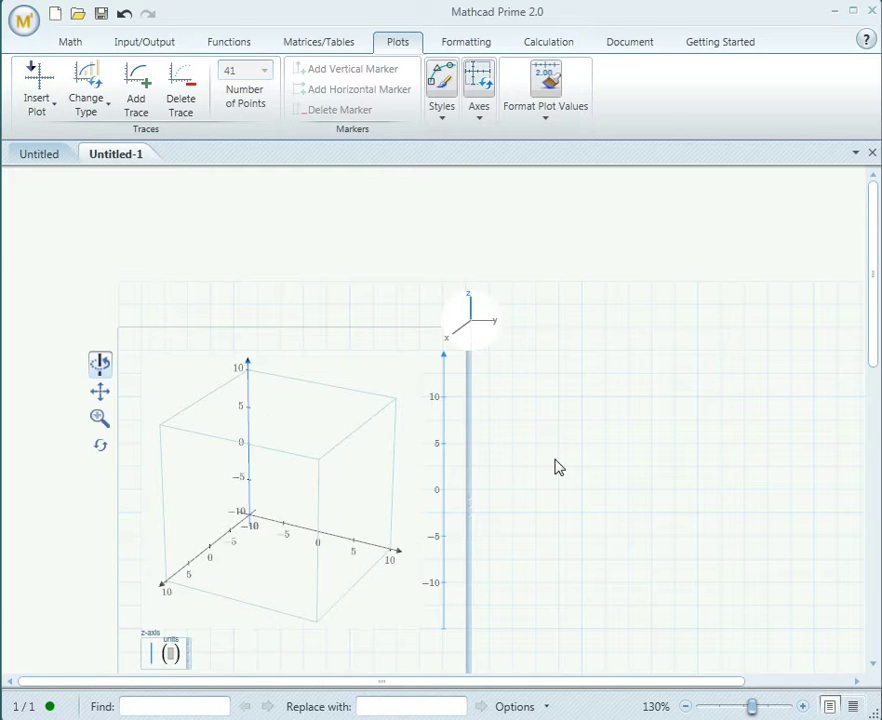
left_click_drag(872, 325, 872, 384)
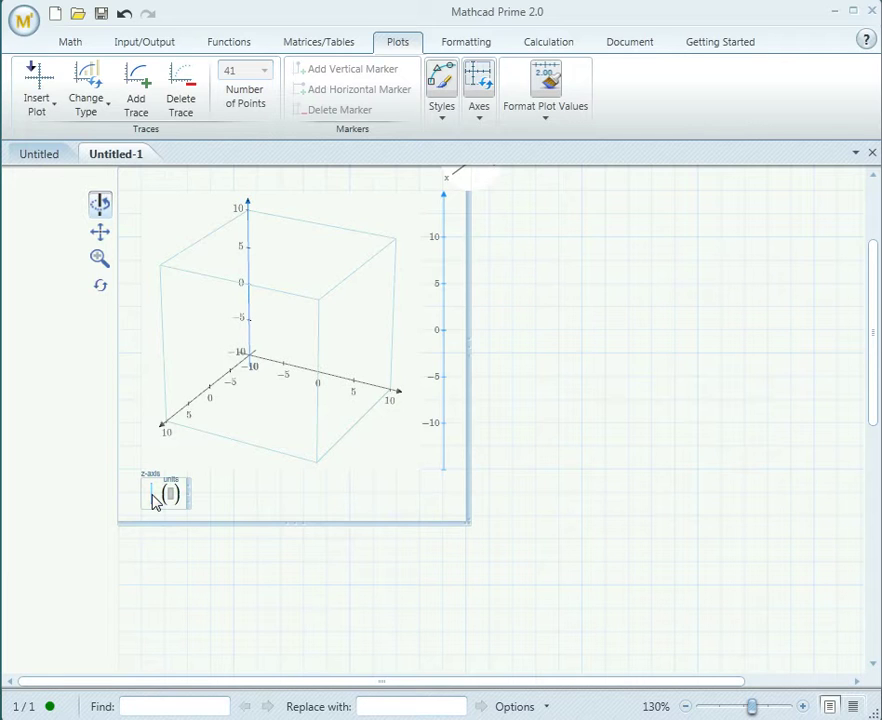
type("z")
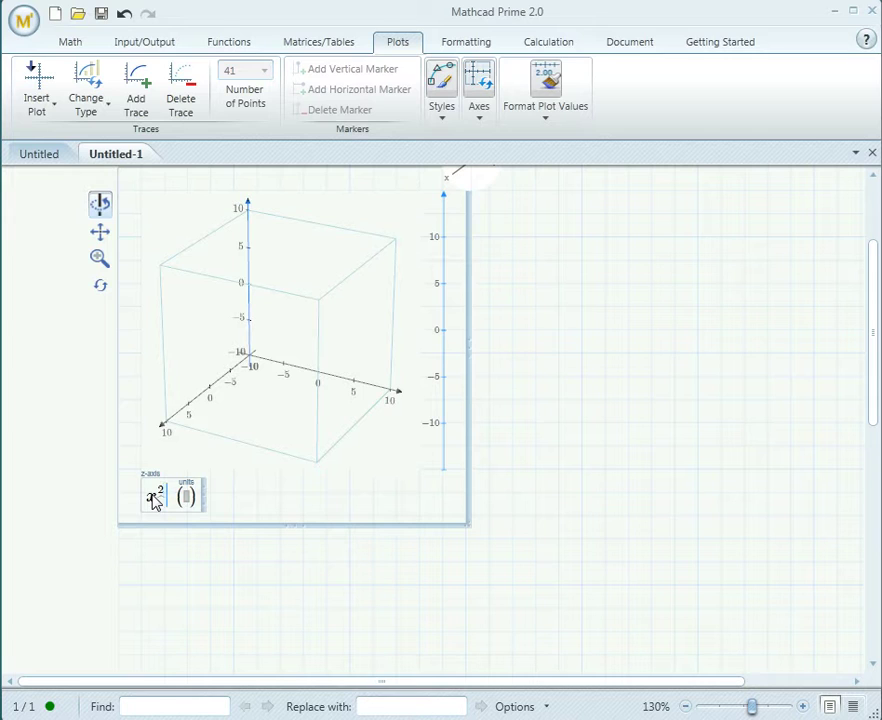
type("+y^2")
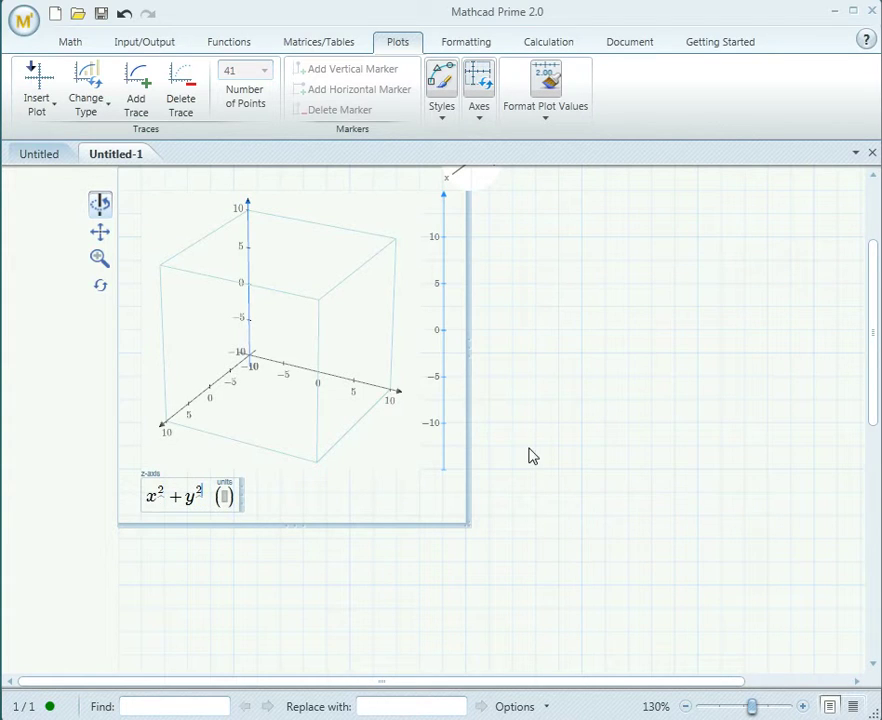
key("Return")
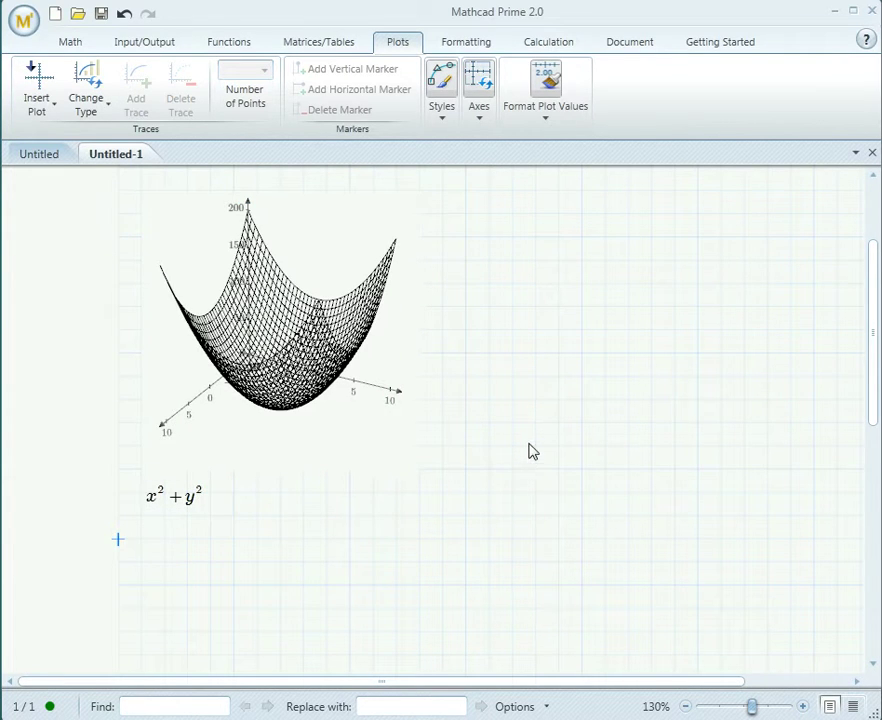
scroll(500, 445, "up", 1)
left_click(308, 323)
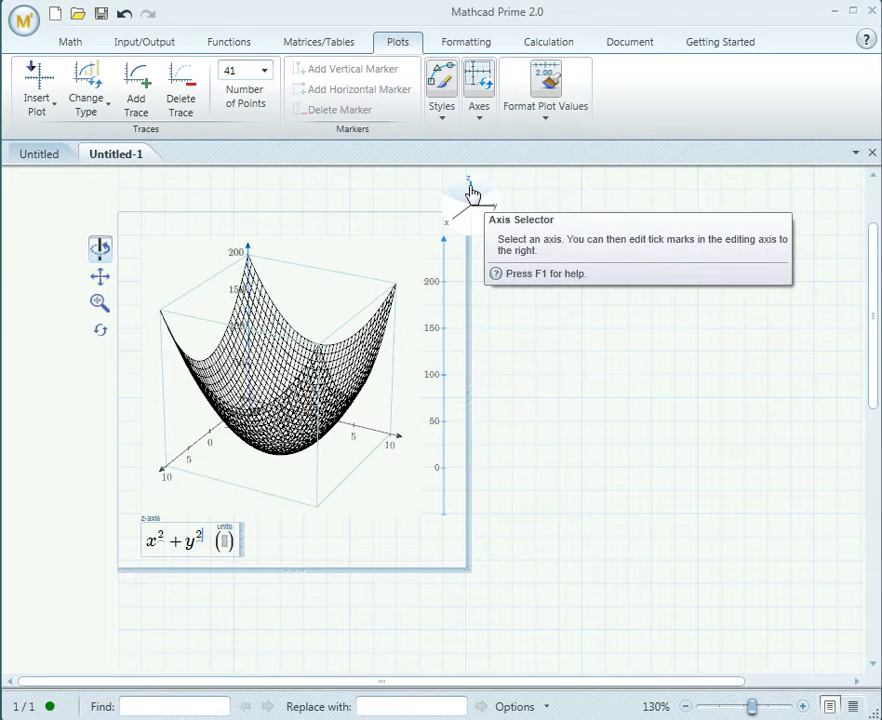
Change the 3D plot's z-axis upper limit from 200 to 100
left_click(471, 188)
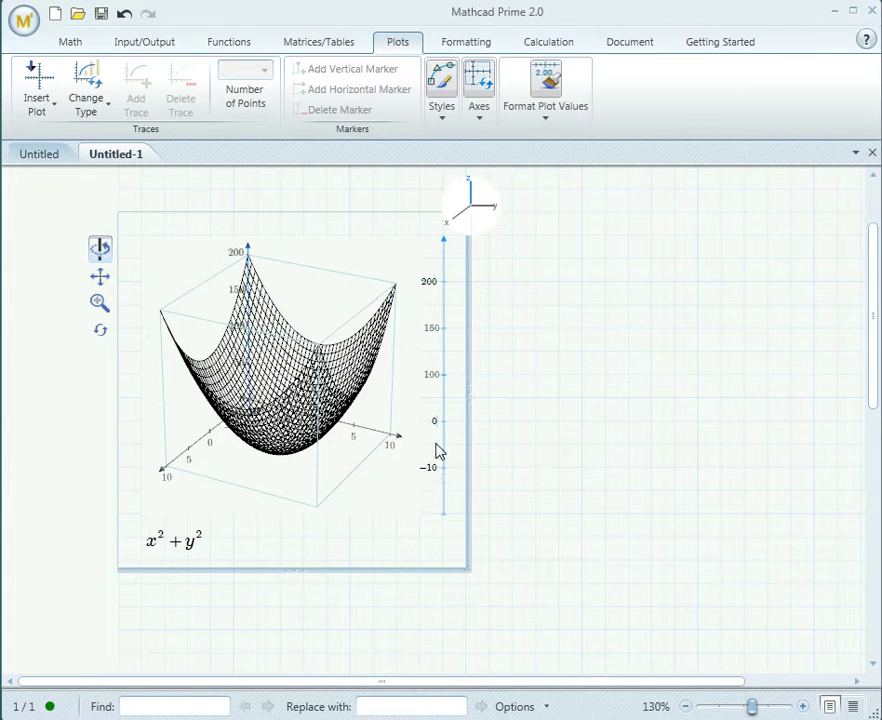
left_click(437, 288)
type("100")
key("Return")
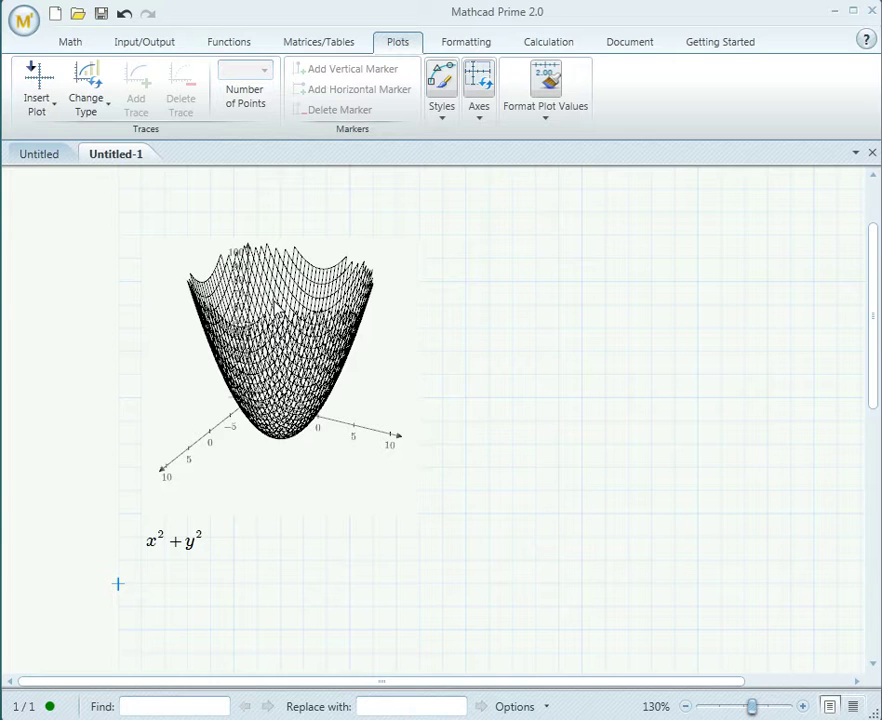
left_click(187, 324)
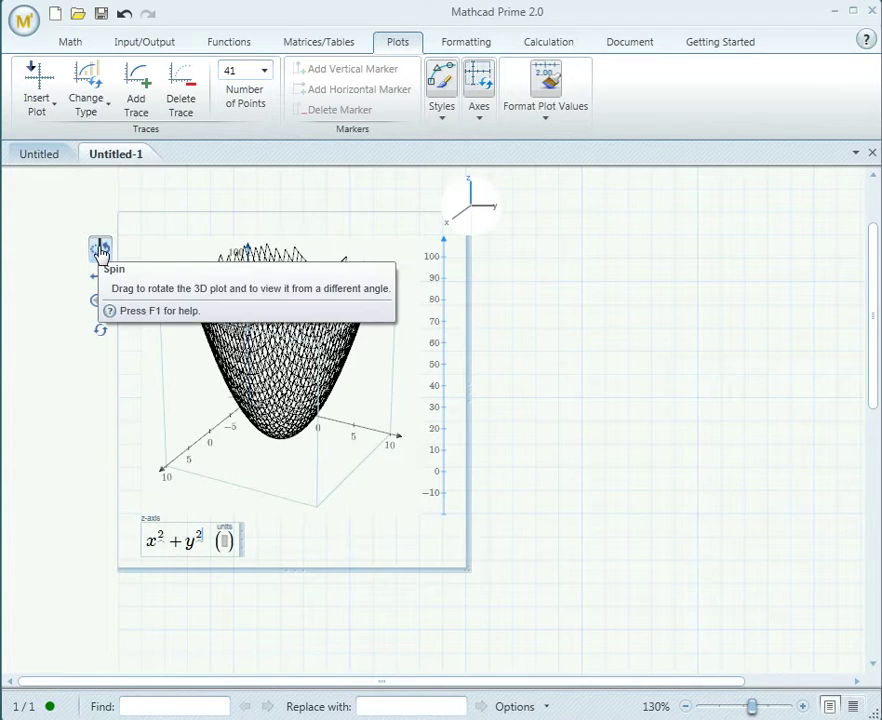
left_click(101, 250)
left_click_drag(211, 227, 115, 290)
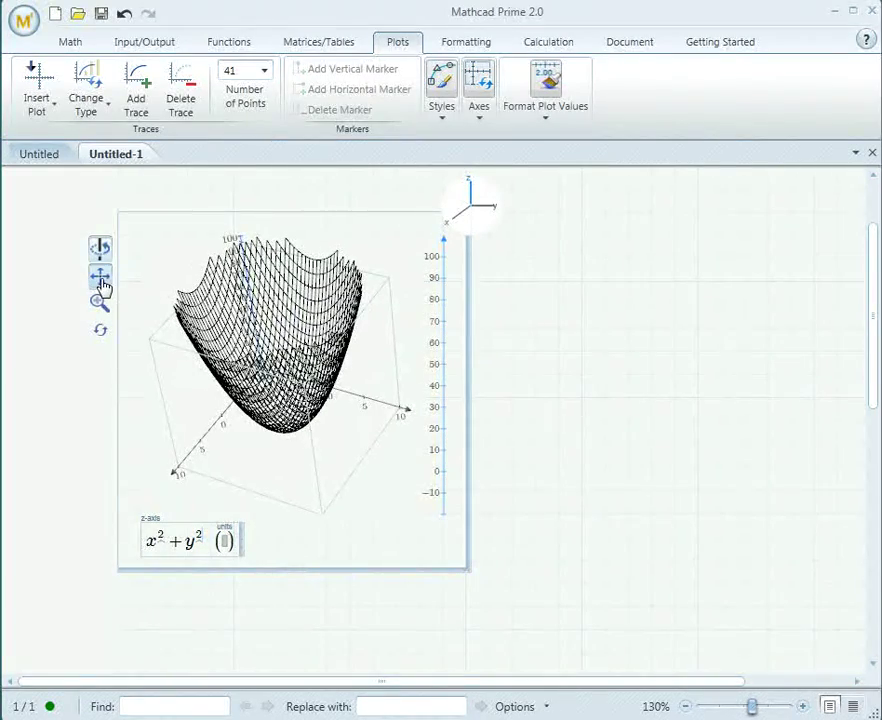
left_click(99, 277)
left_click_drag(130, 340, 390, 390)
left_click(99, 302)
left_click_drag(290, 380, 250, 350)
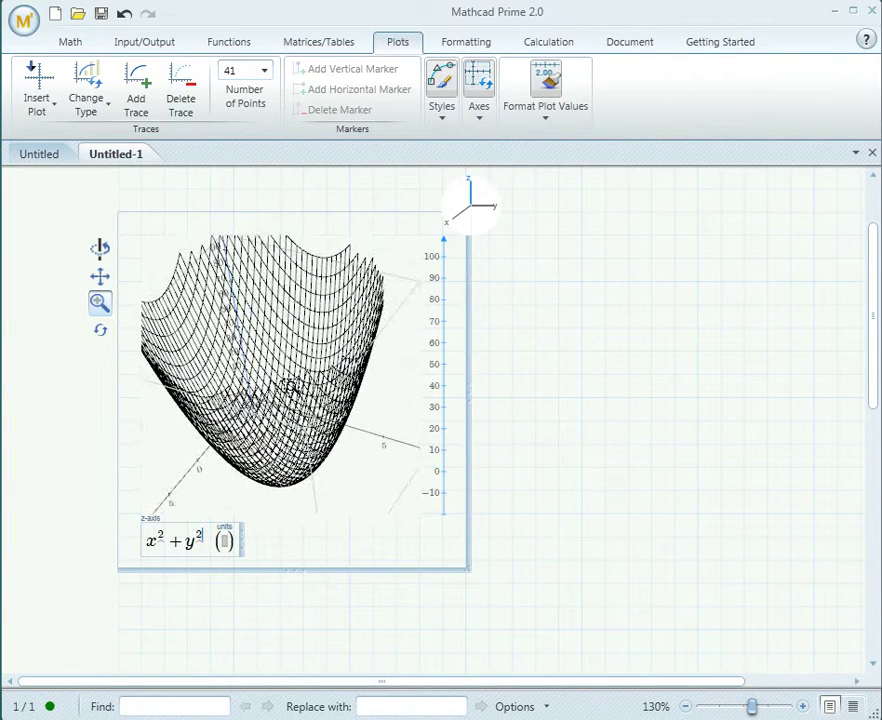
left_click(100, 334)
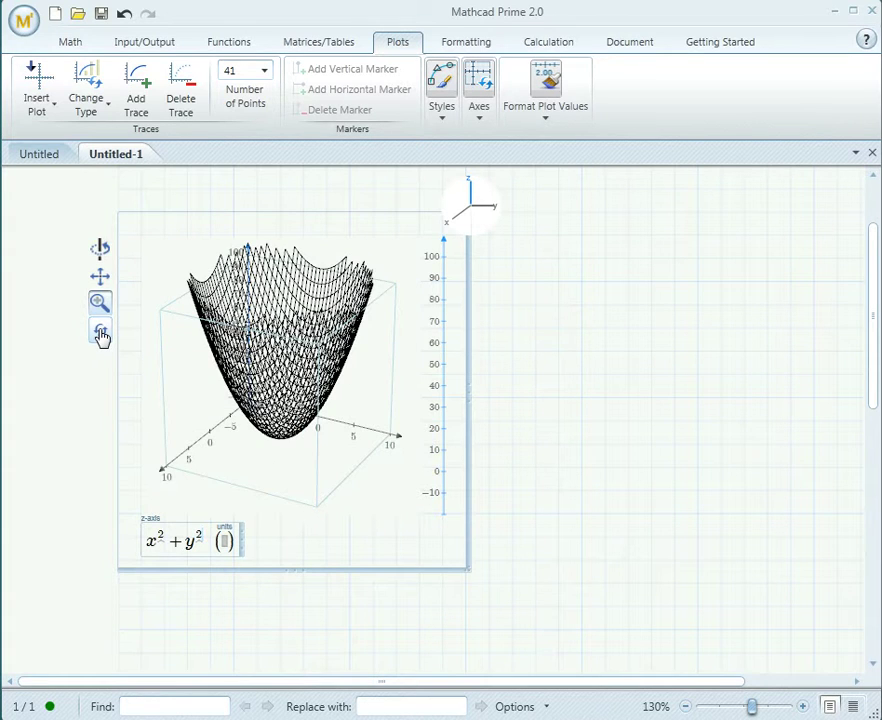
Delete the 3D plot from the worksheet
left_click_drag(581, 600, 85, 220)
key("Delete")
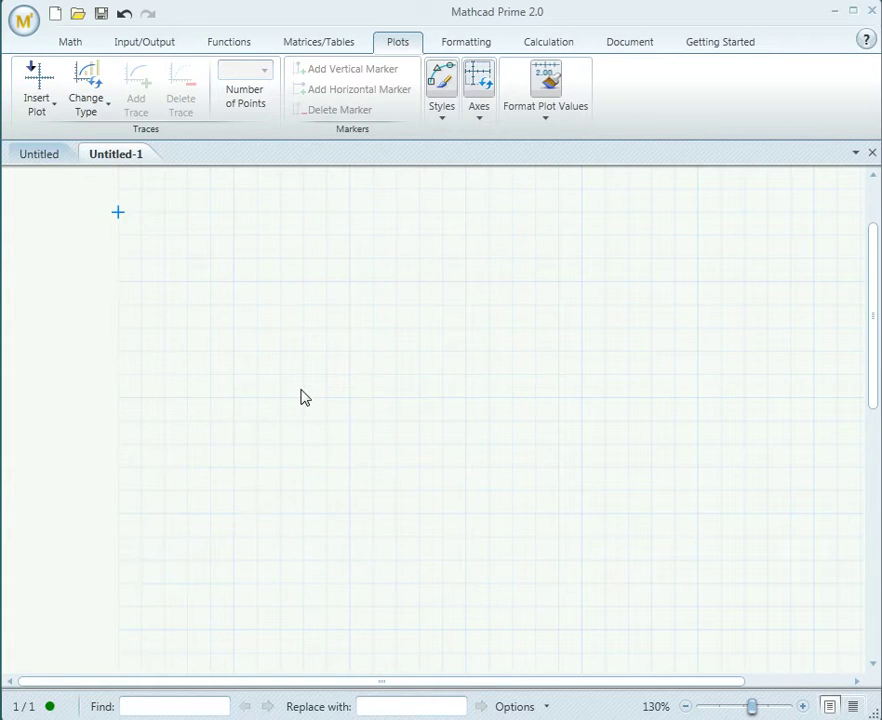
scroll(302, 398, "up", 2)
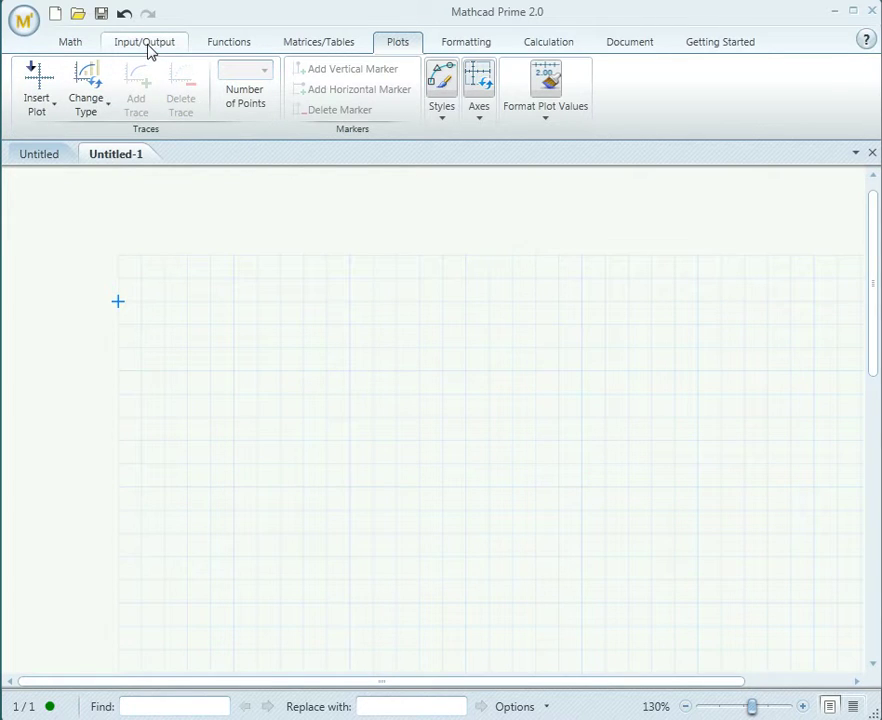
Insert a blank Excel Component and move it down and to the right
left_click(146, 44)
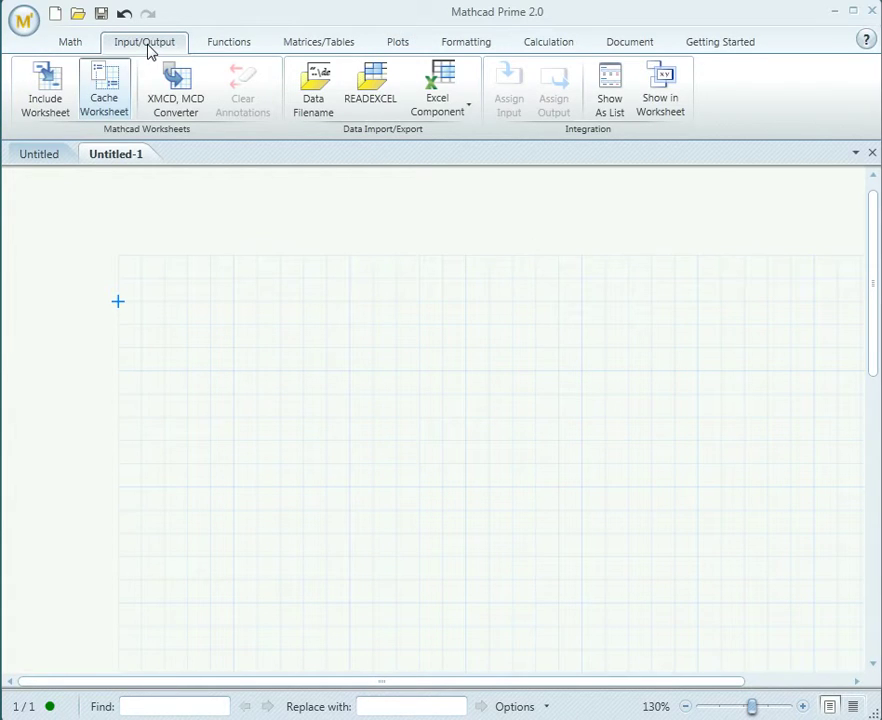
left_click(461, 107)
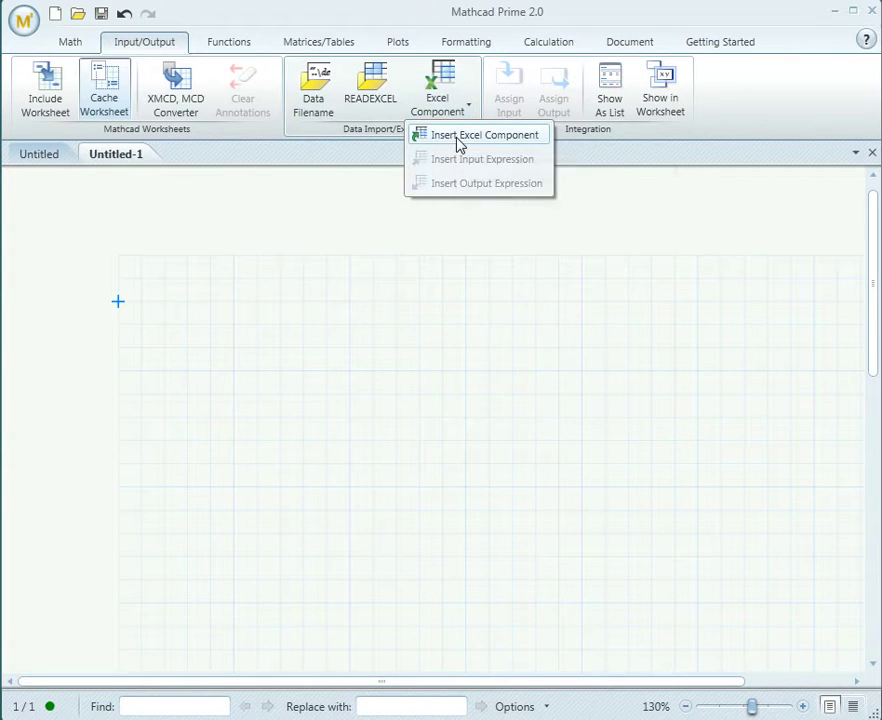
left_click(458, 141)
left_click_drag(206, 309, 246, 386)
scroll(392, 459, "down", 1)
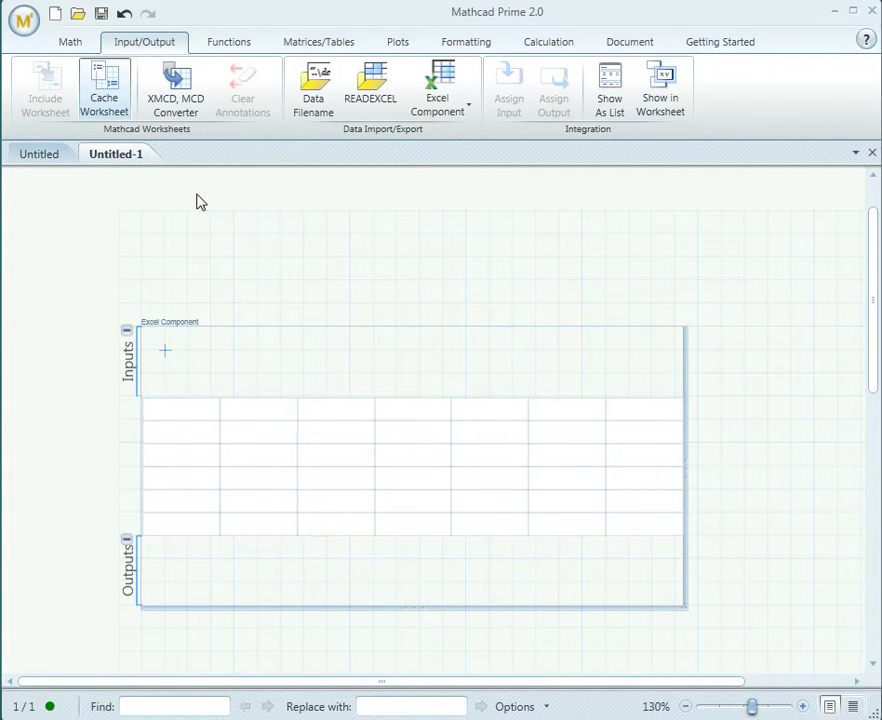
Above the Excel Component, start M := with an empty 2x2 matrix
left_click(167, 259)
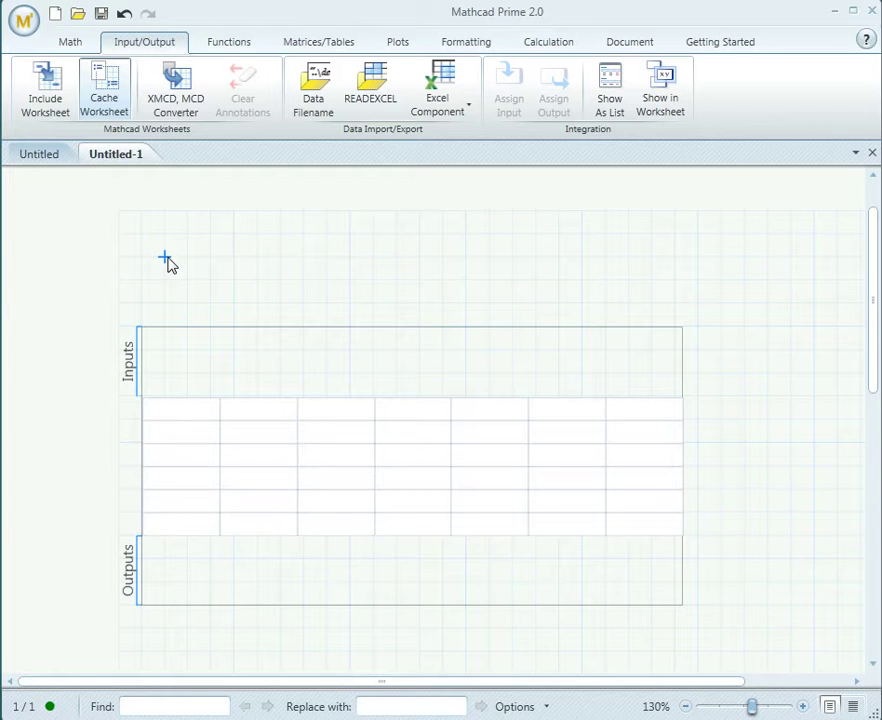
type("M:=")
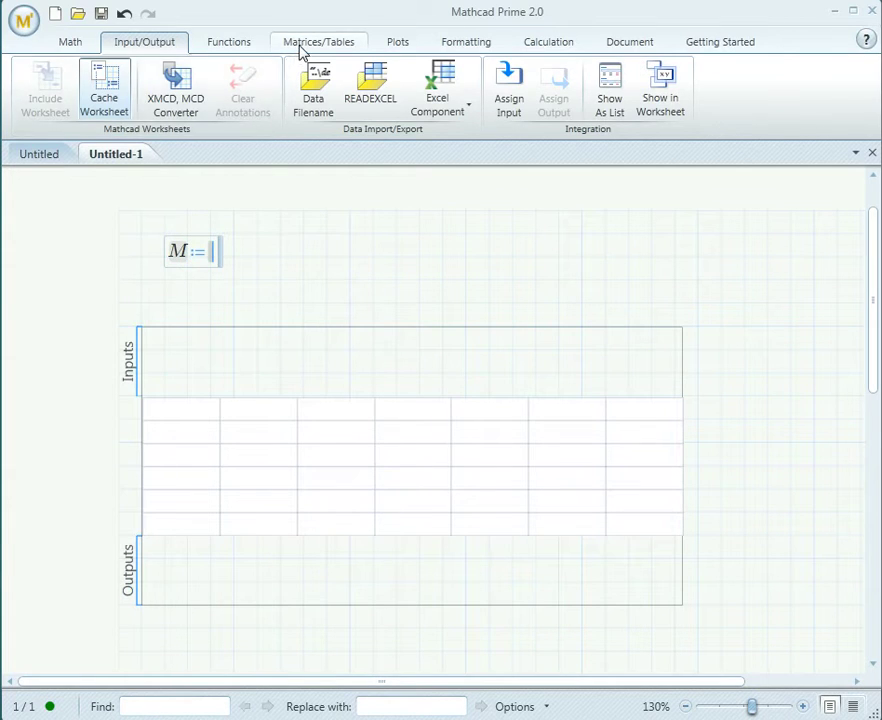
left_click(306, 45)
left_click(40, 90)
left_click(46, 166)
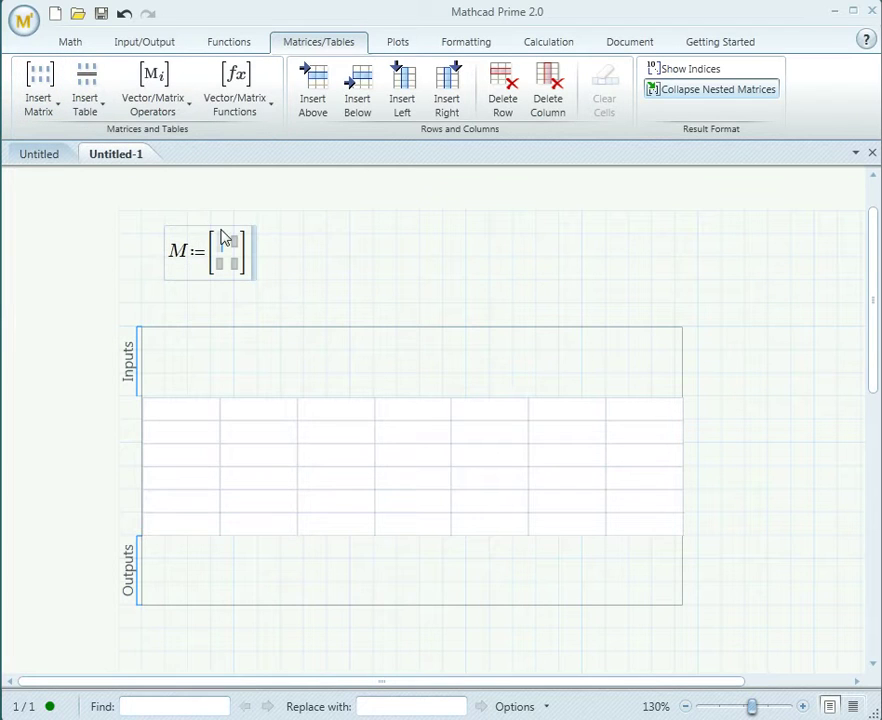
Fill the matrix M with 1, 2, 3, 4
type("1")
left_click(239, 250)
type("2")
left_click(227, 267)
type("3")
left_click(244, 268)
type("4")
left_click(419, 280)
left_click(193, 371)
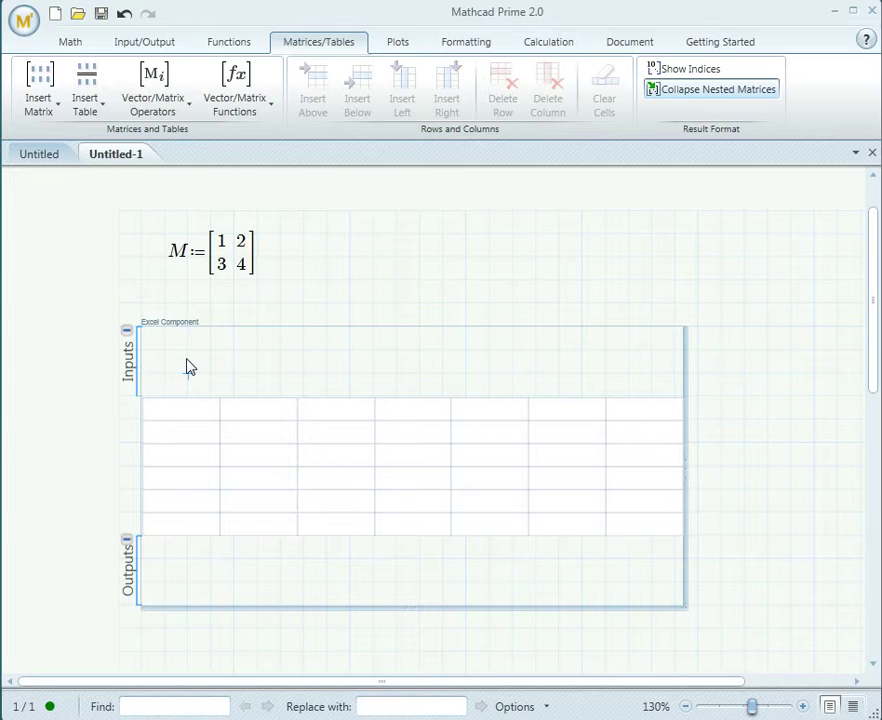
Send M to the Excel Component's input at Sheet1!A1 and open its spreadsheet
right_click(188, 367)
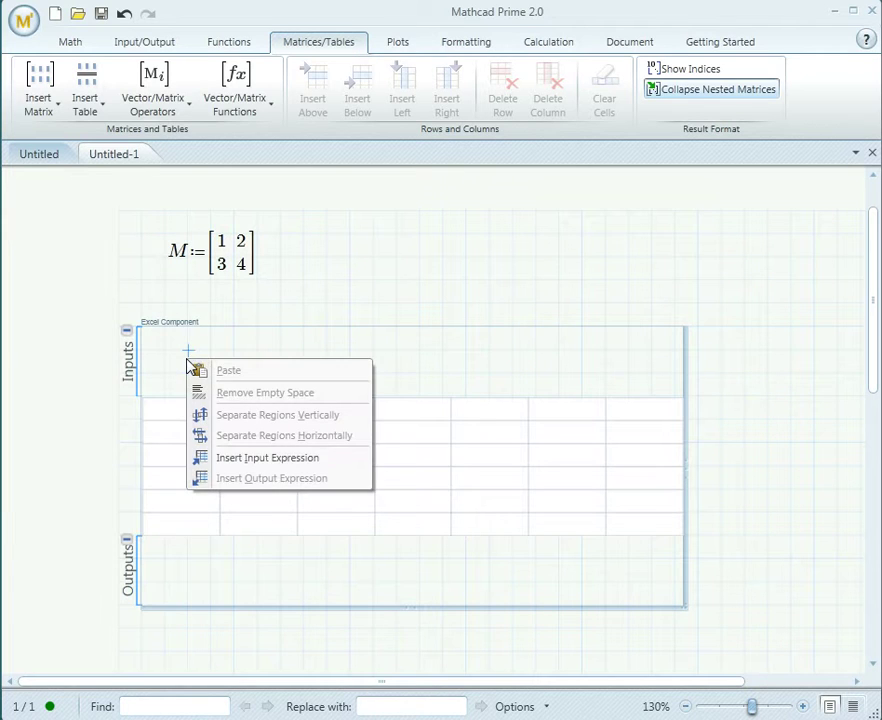
left_click(266, 460)
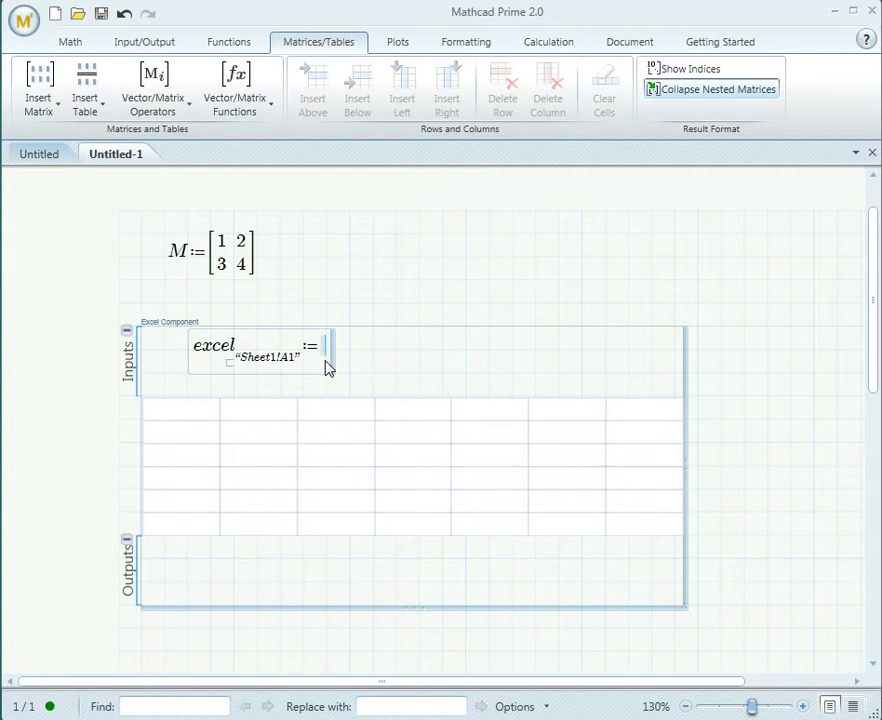
type("M")
key("Return")
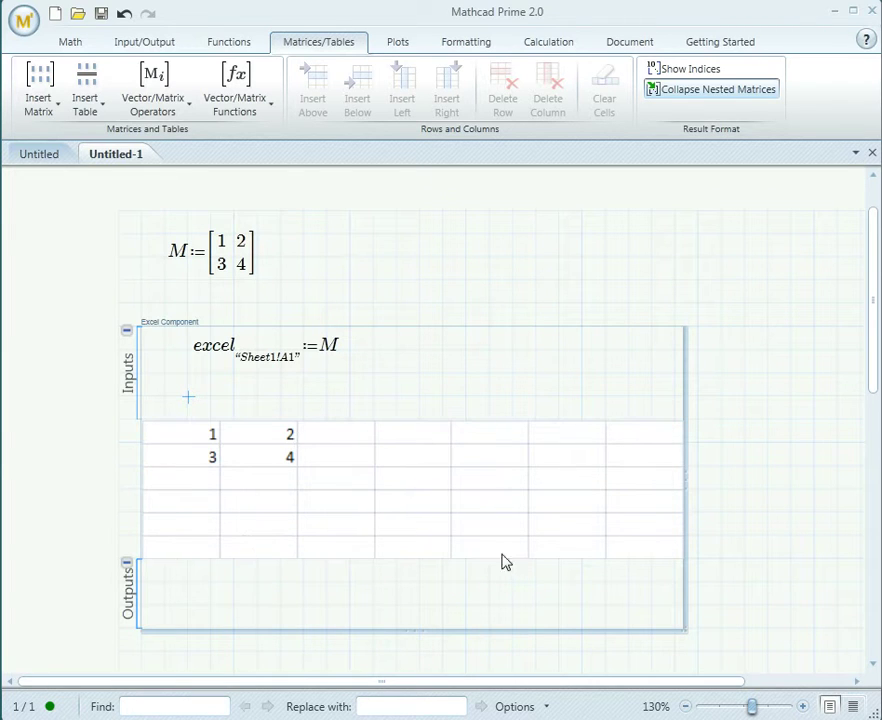
double_click(232, 448)
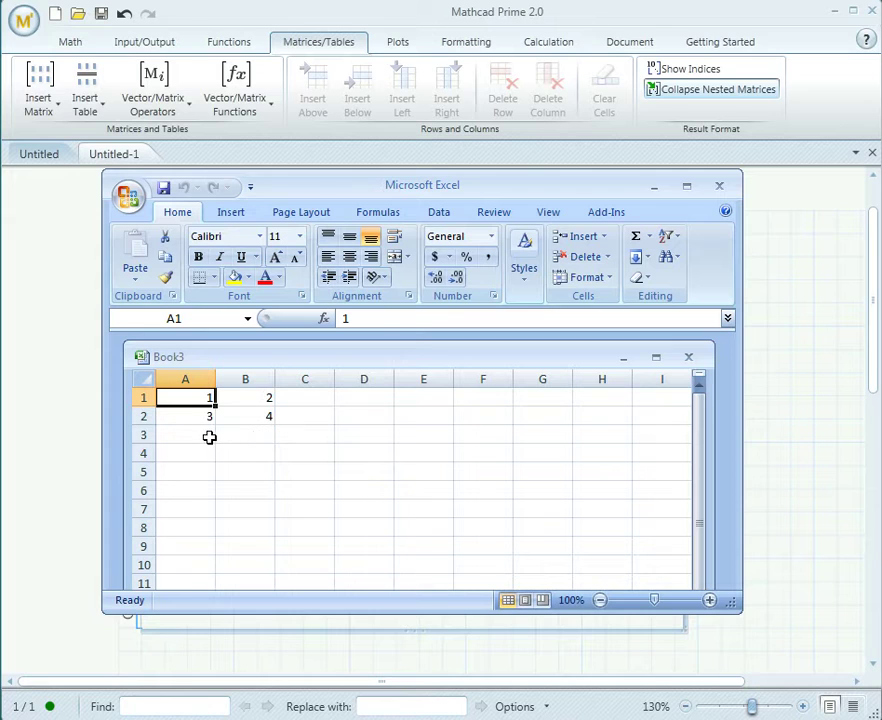
Enter 5 in C1 and 6 in C2, then close Excel back to Mathcad
left_click(311, 398)
type("5")
left_click(324, 423)
type("6")
left_click(450, 466)
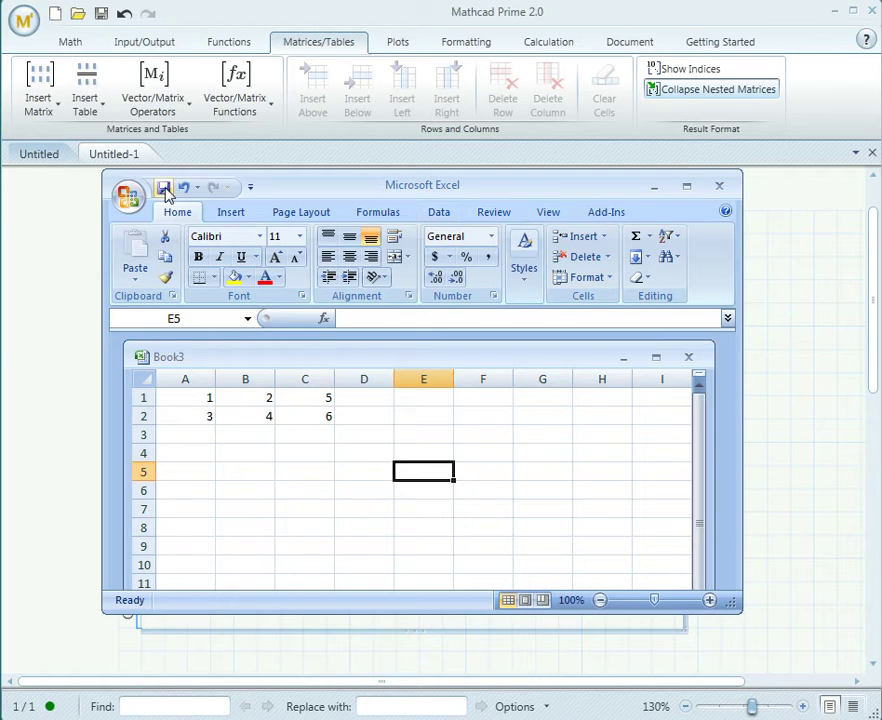
left_click(720, 187)
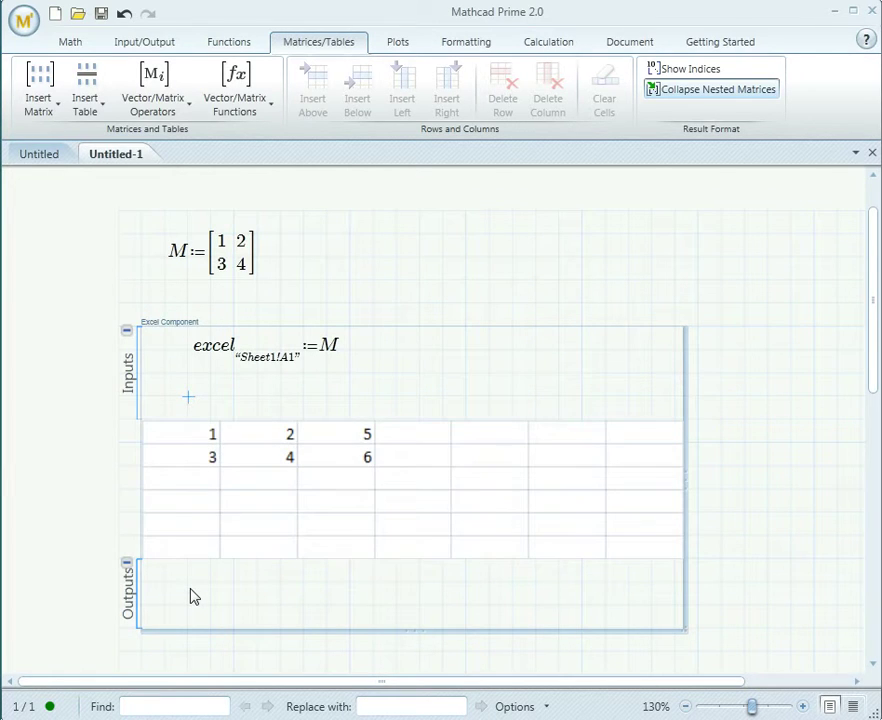
Add an output A to the Excel component, reading range Sheet1!A1:C2
right_click(190, 588)
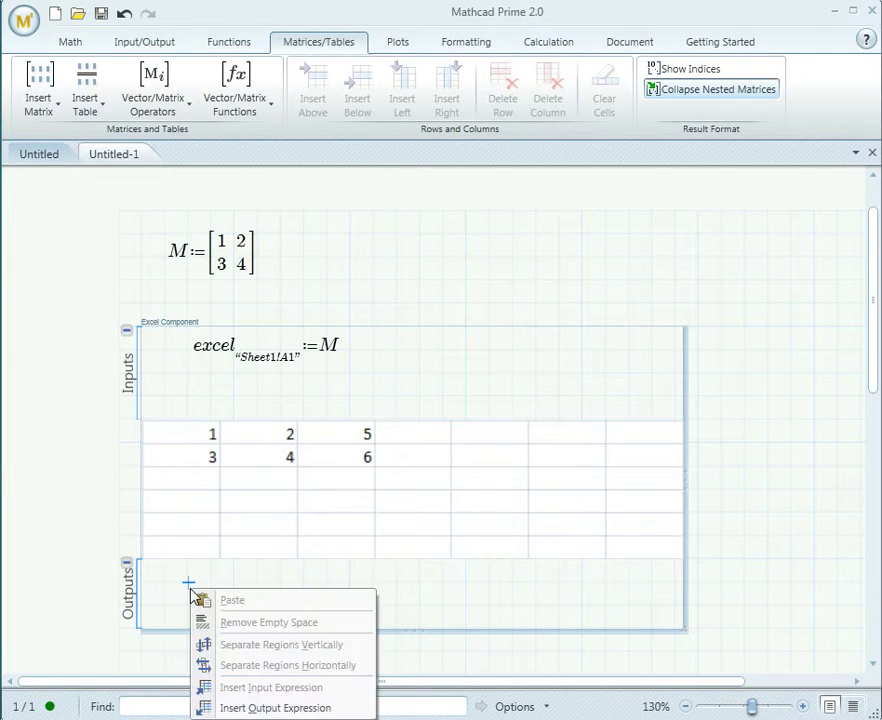
left_click(274, 708)
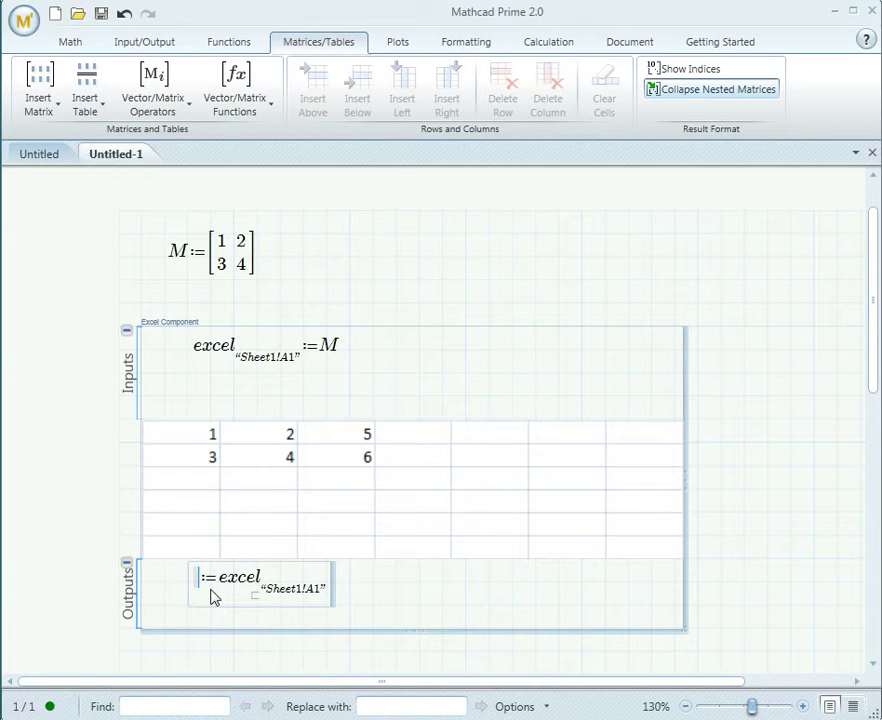
type("A")
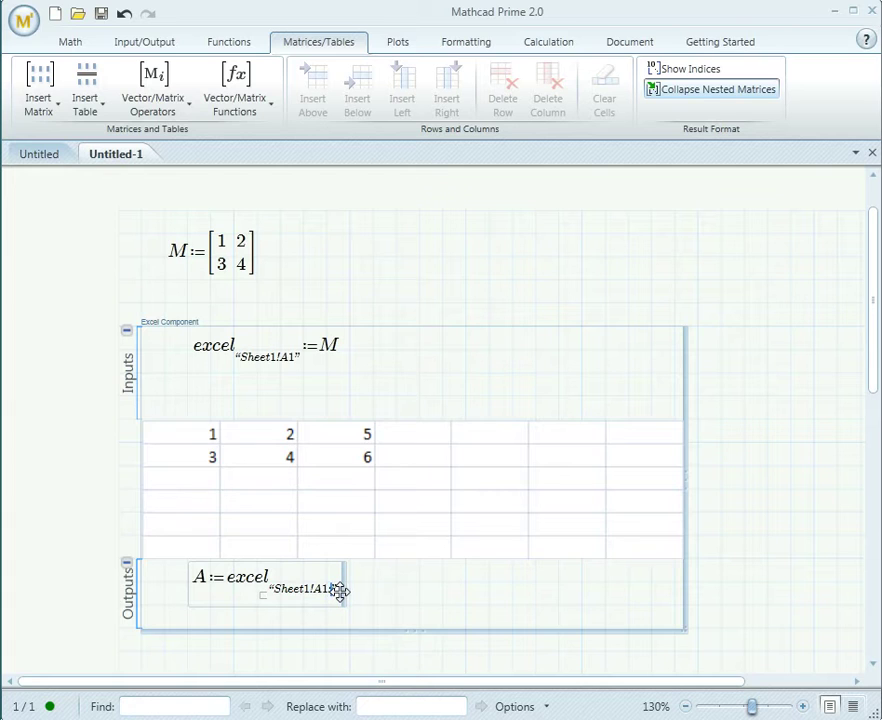
type(":C2")
left_click(327, 651)
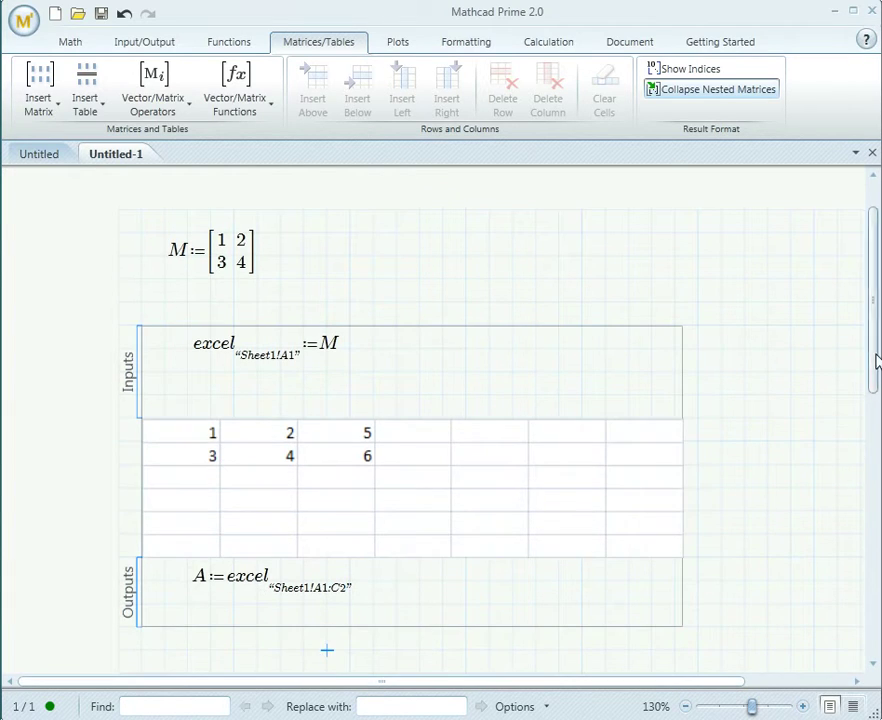
Evaluate A= to show the matrix [1 2 5; 3 4 6], then box-select all regions
left_click_drag(876, 360, 876, 429)
left_click(182, 502)
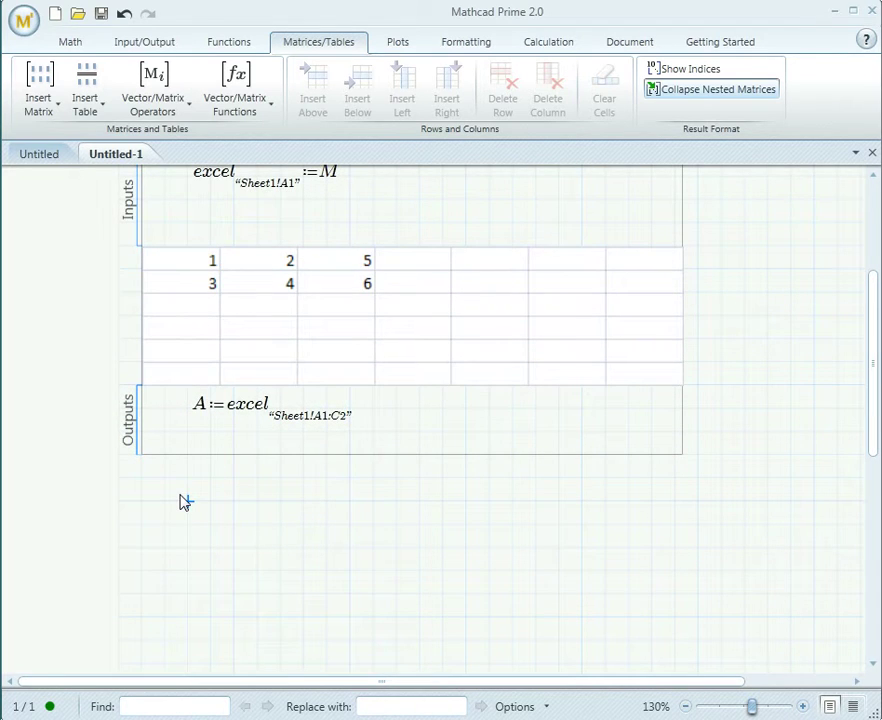
type("A=")
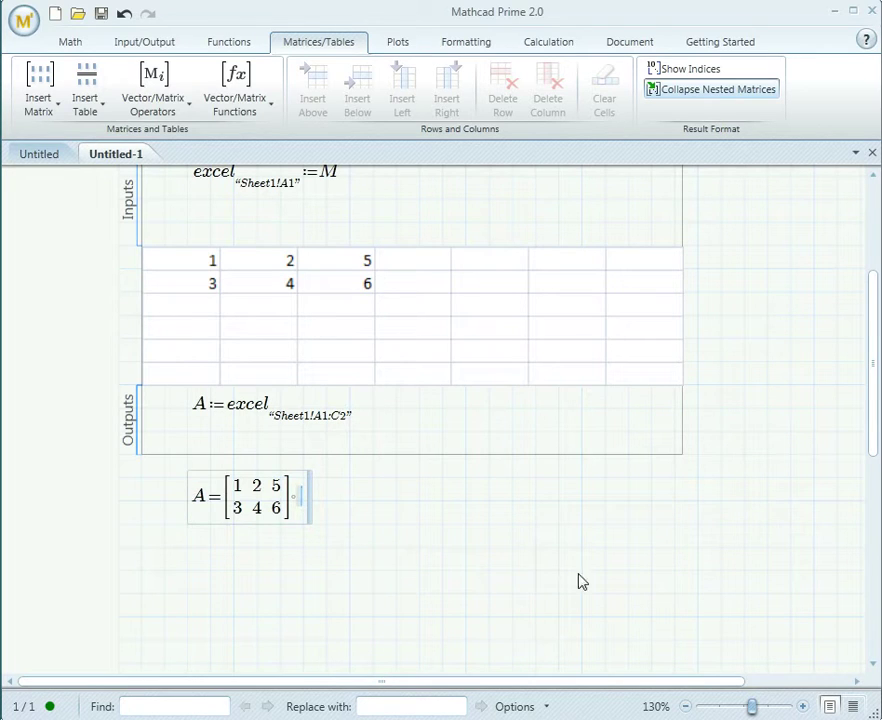
scroll(582, 583, "up", 2)
left_click_drag(595, 628, 133, 221)
Delete the M, Excel and A regions, then type and delete a trial d/dy sin(y)= expression
key("Delete")
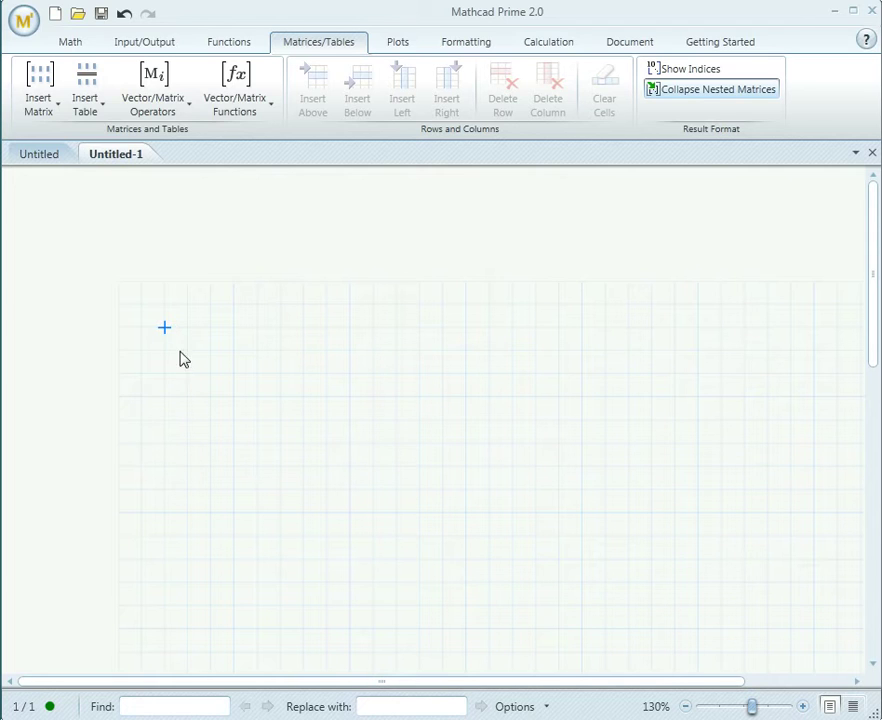
left_click(196, 351)
type("d/dy")
key("space")
type("*sin(y")
key("Right")
type("=")
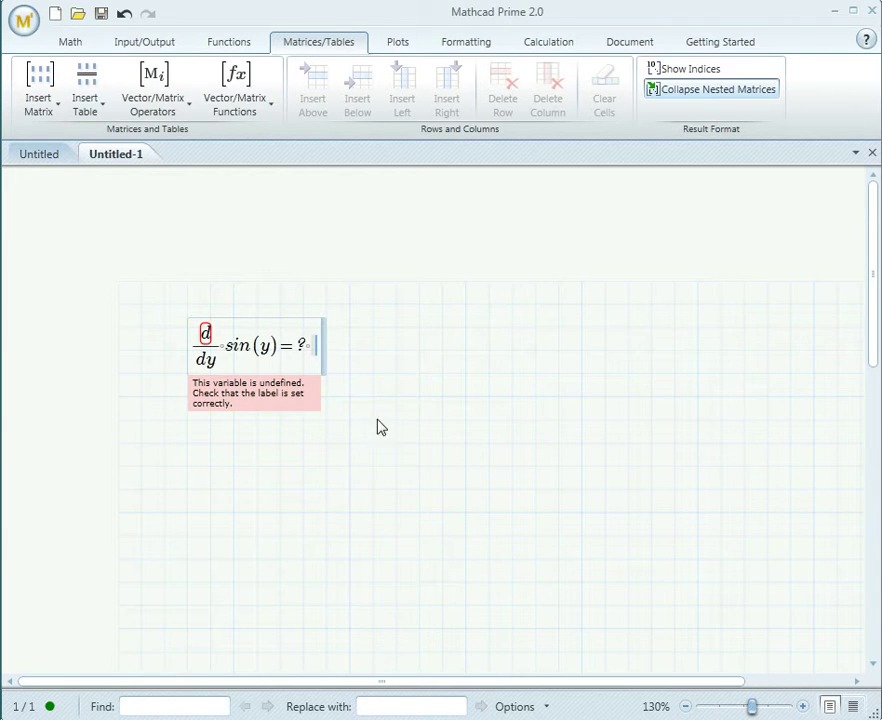
left_click_drag(382, 438, 183, 318)
key("Delete")
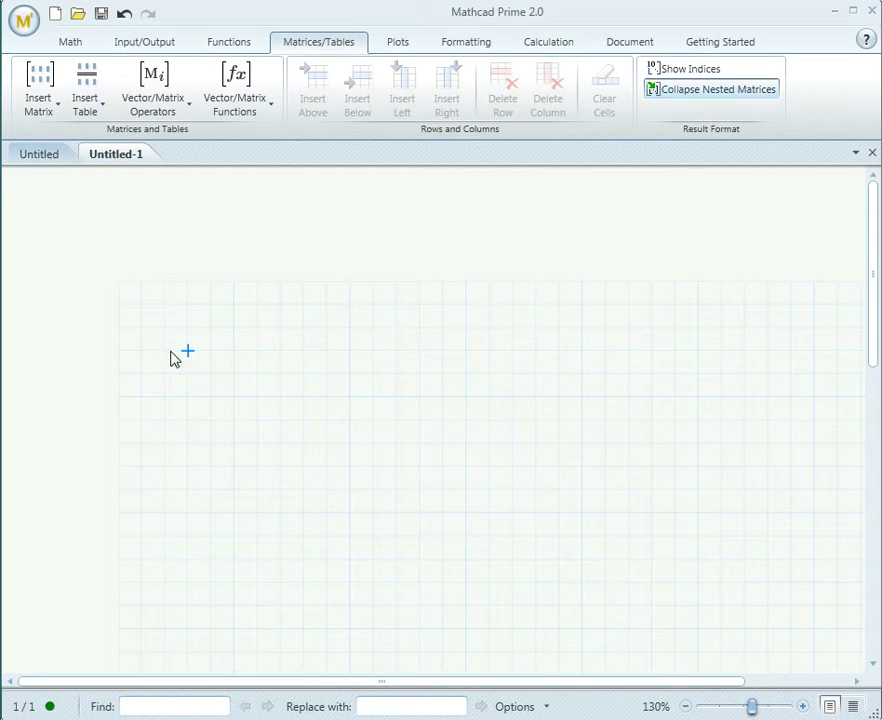
Insert a d/dy derivative from Operators with cos(y^2)·sin(2·y) as its operand
left_click(70, 42)
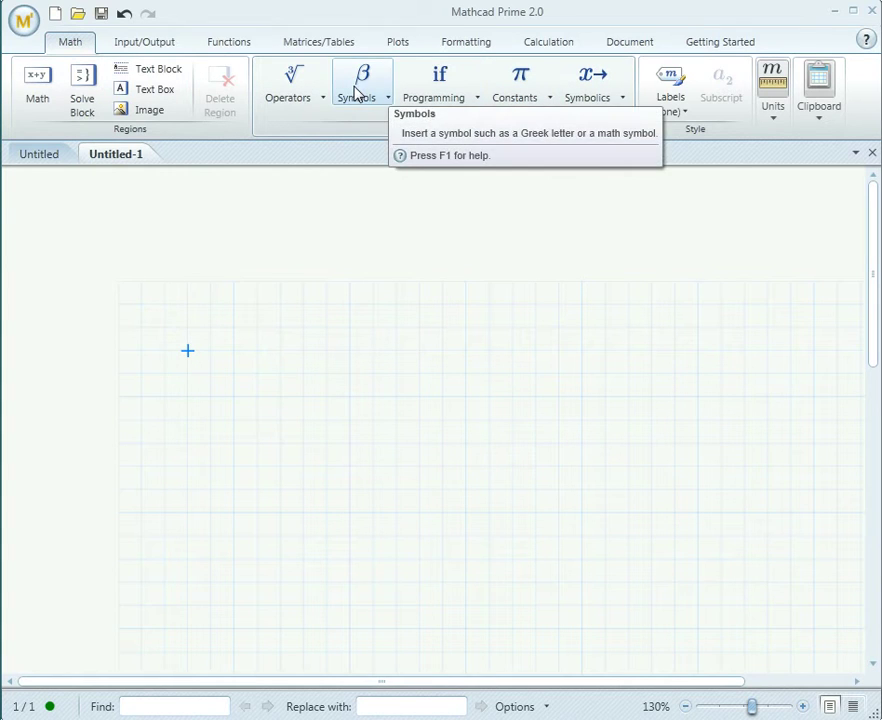
left_click(287, 95)
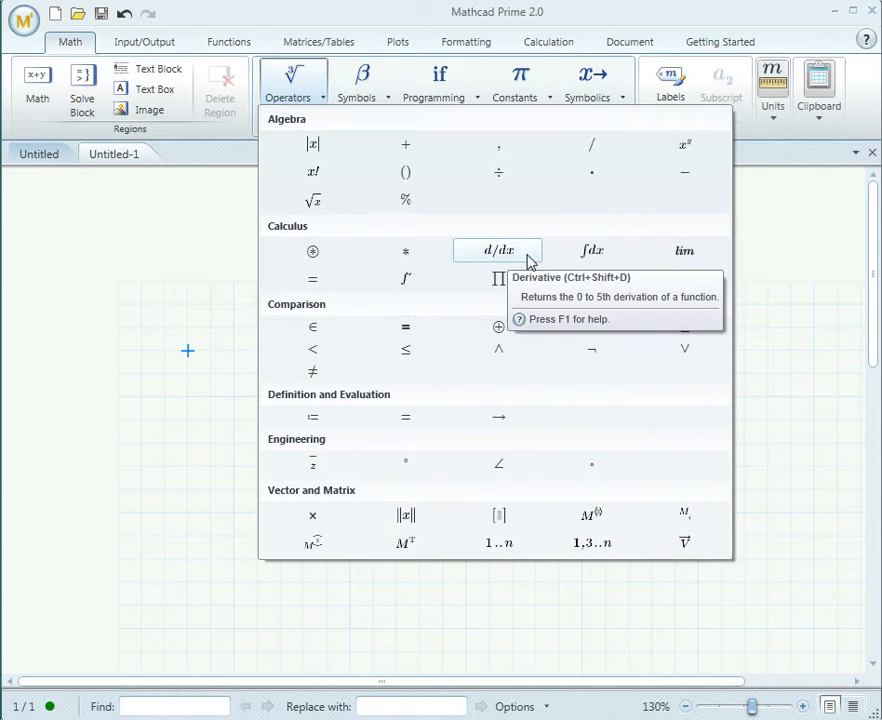
left_click(530, 260)
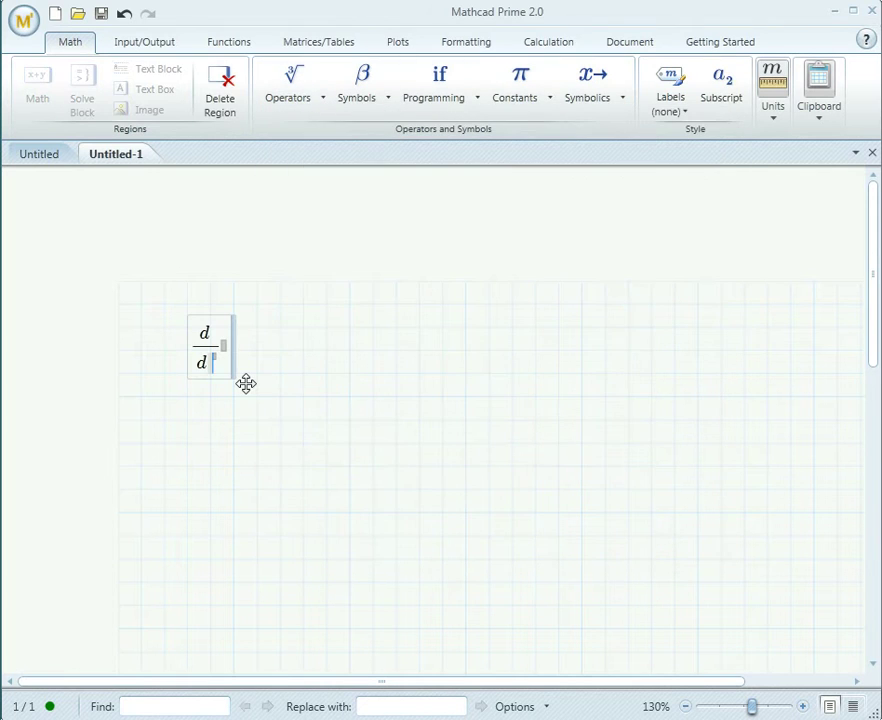
type("y")
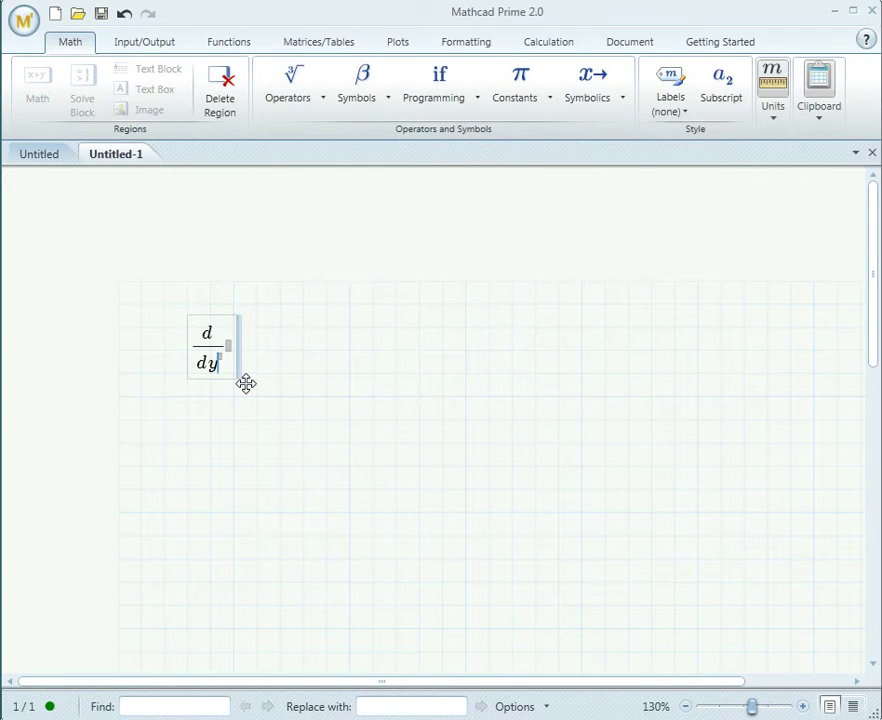
key("Up")
key("Up")
key("Right")
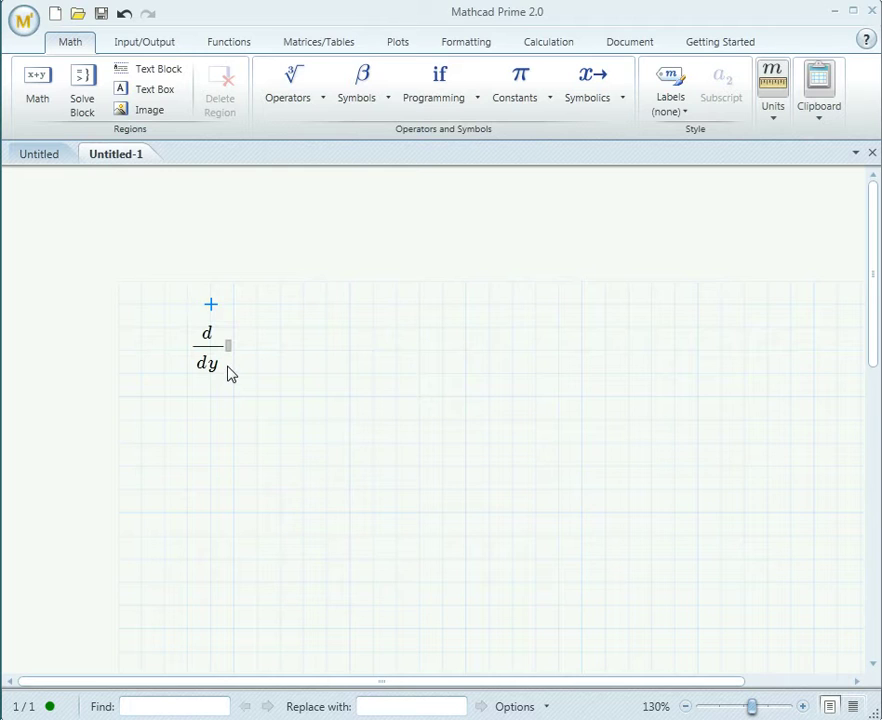
left_click(229, 355)
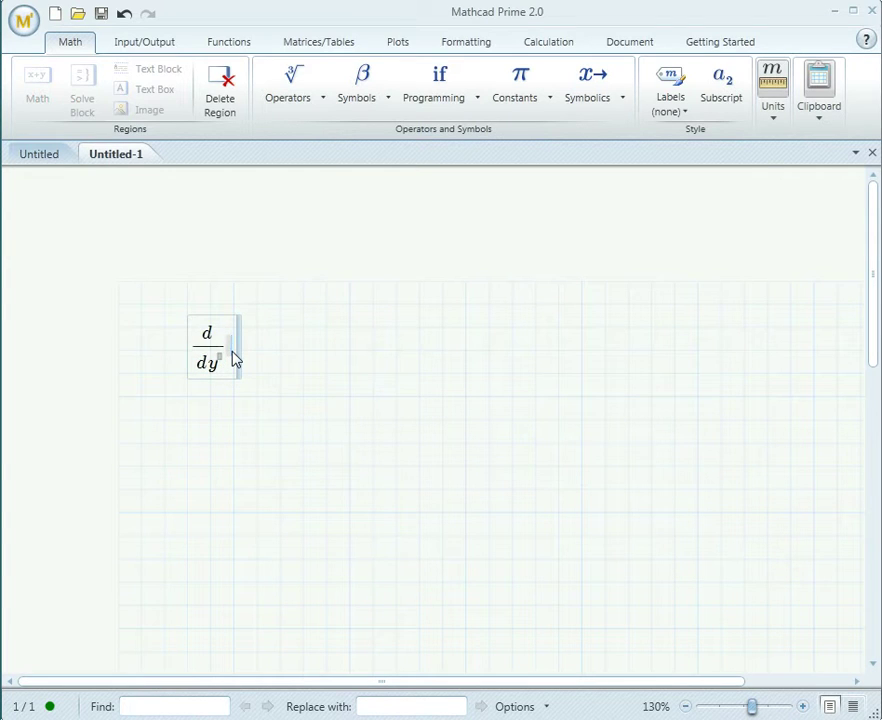
type("cos(")
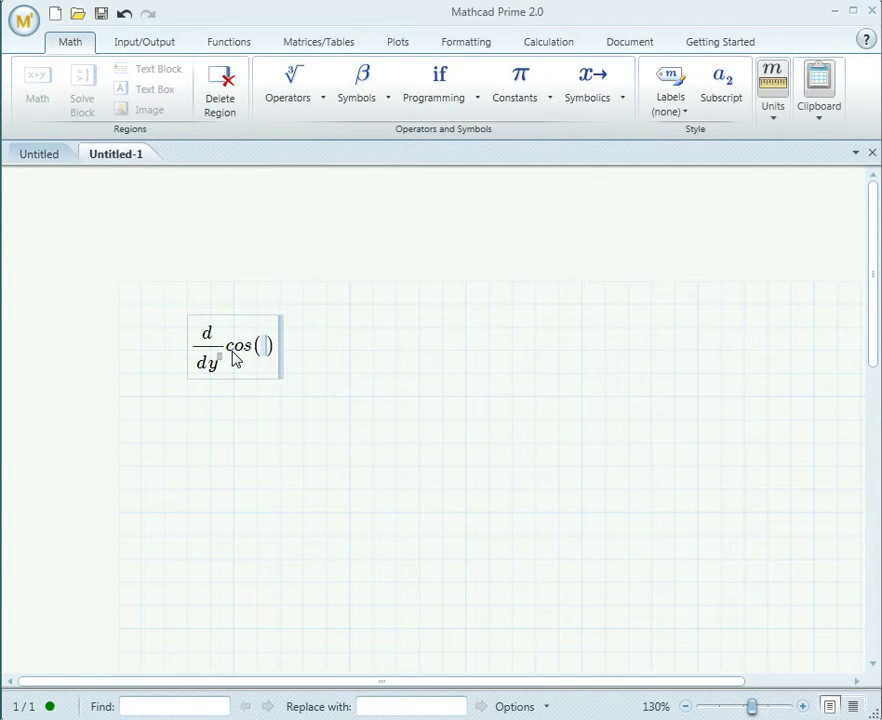
type("y^2")
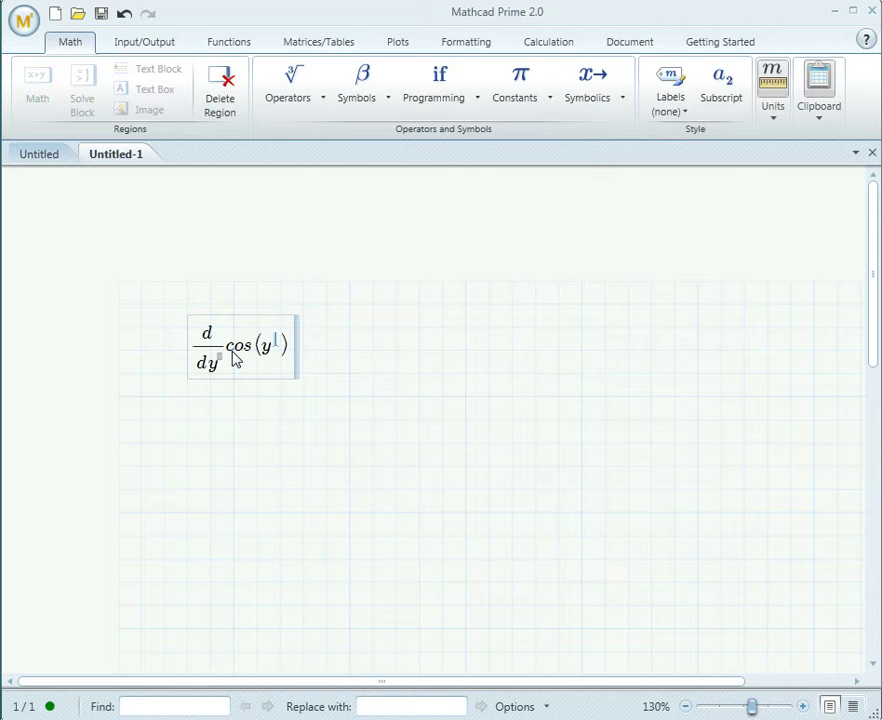
key("Right")
key("Right")
type("*")
type("sin(2")
type("*y")
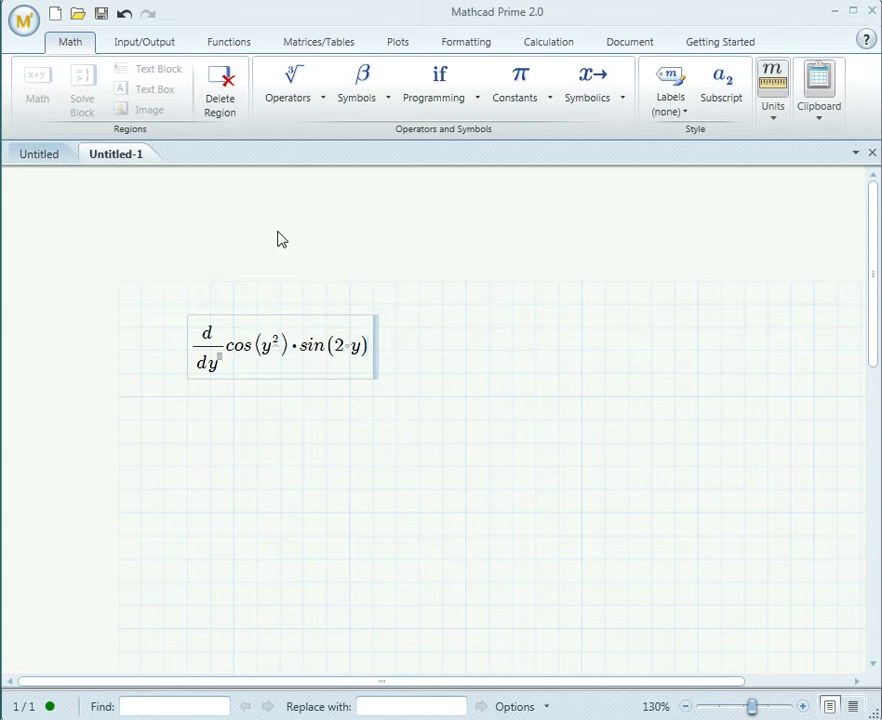
Look through the Solving functions list under Functions
left_click(245, 48)
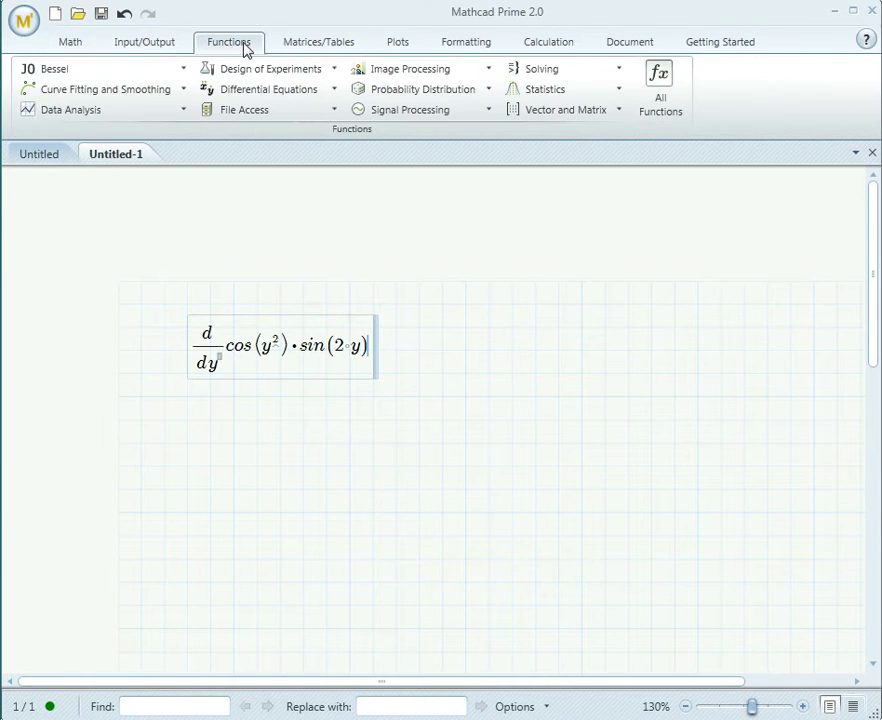
left_click(557, 72)
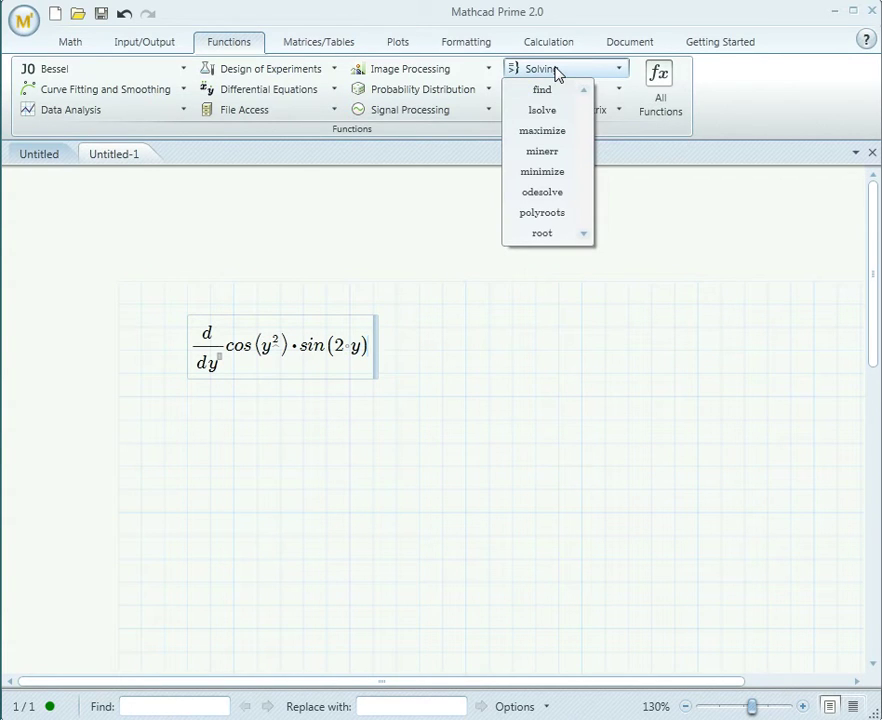
left_click(77, 52)
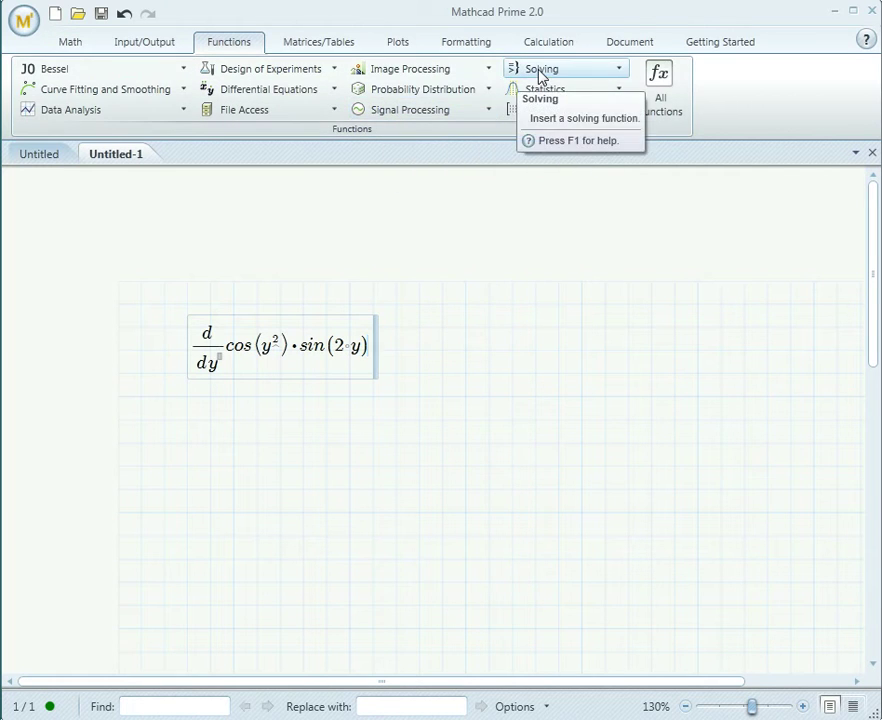
Symbolically evaluate the derivative to 2·cos(2y)·cos(y²) − 2y·sin(2y)·sin(y²), then delete it
left_click(70, 42)
left_click(598, 84)
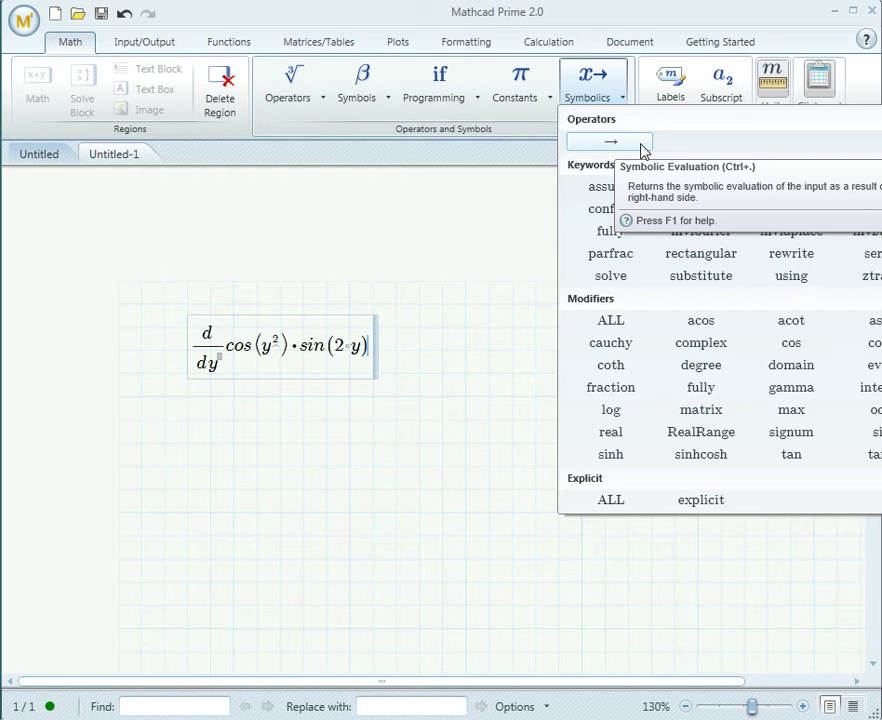
left_click(641, 145)
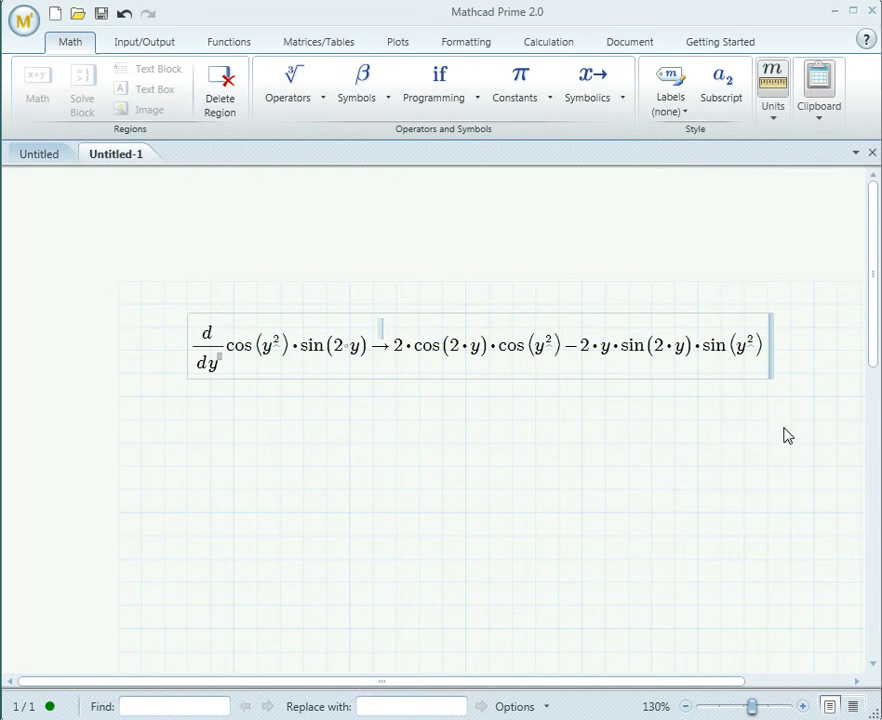
left_click_drag(812, 420, 173, 311)
key("Delete")
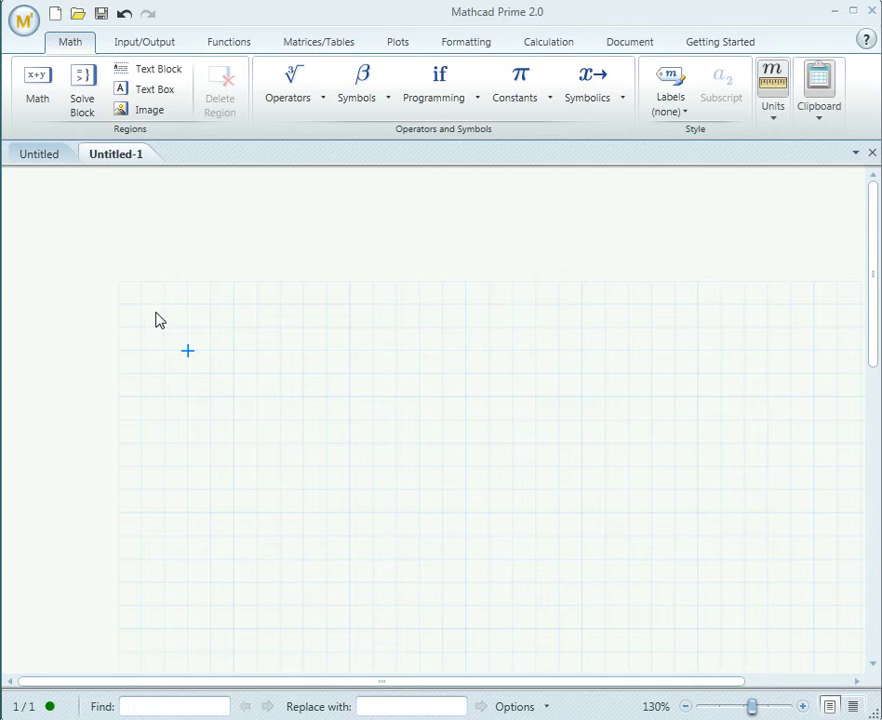
Define f(x) := sin(x)·e^(0.1·x) in a new math region
left_click(172, 333)
type("f(x)")
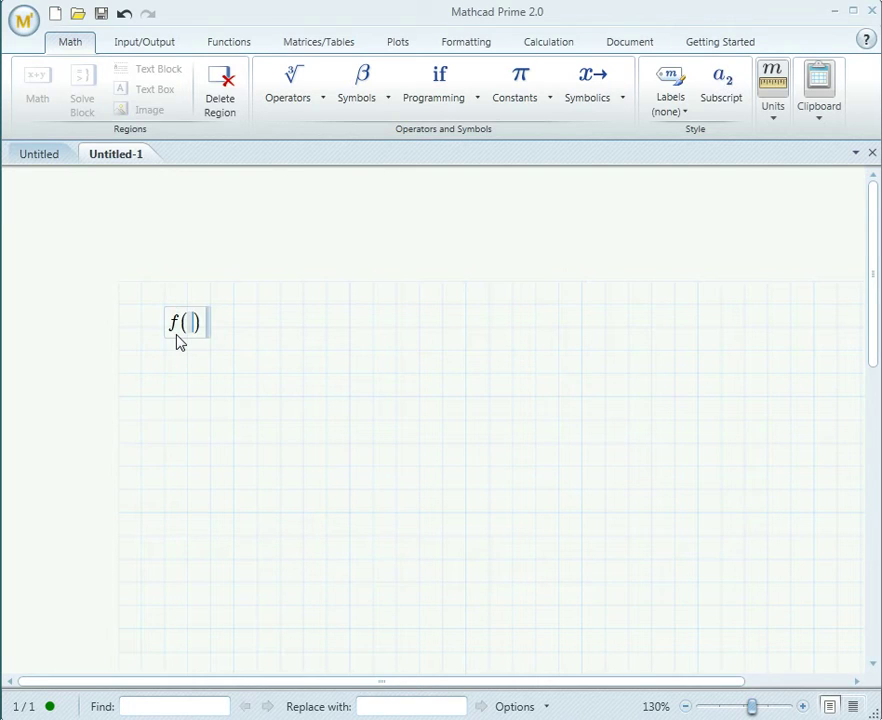
type(":=")
type("sin(")
type("x")
key("Right")
type("*e^0")
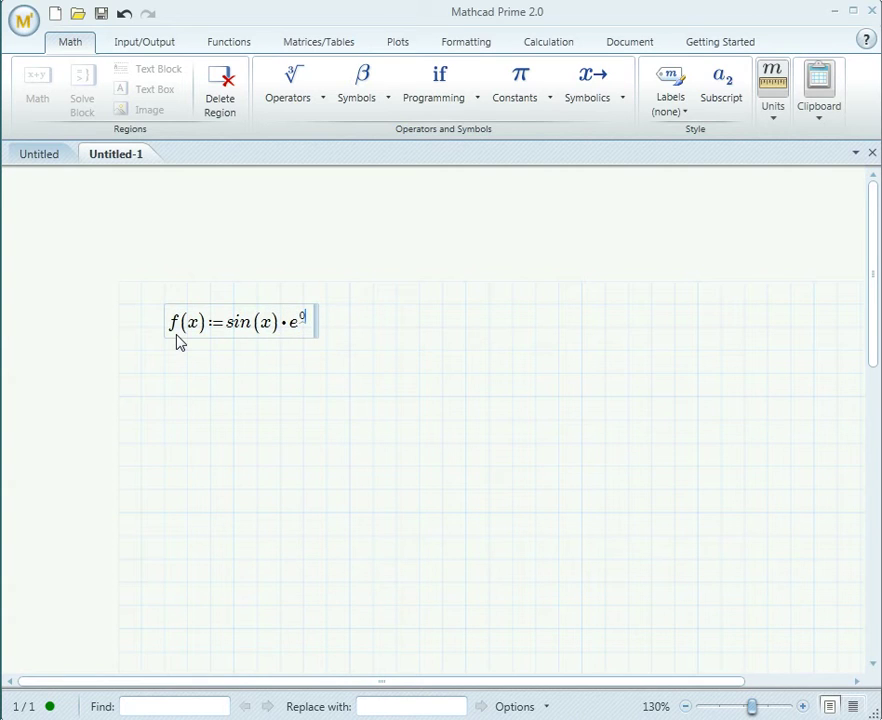
type(".1*x")
left_click(210, 398)
left_click(189, 398)
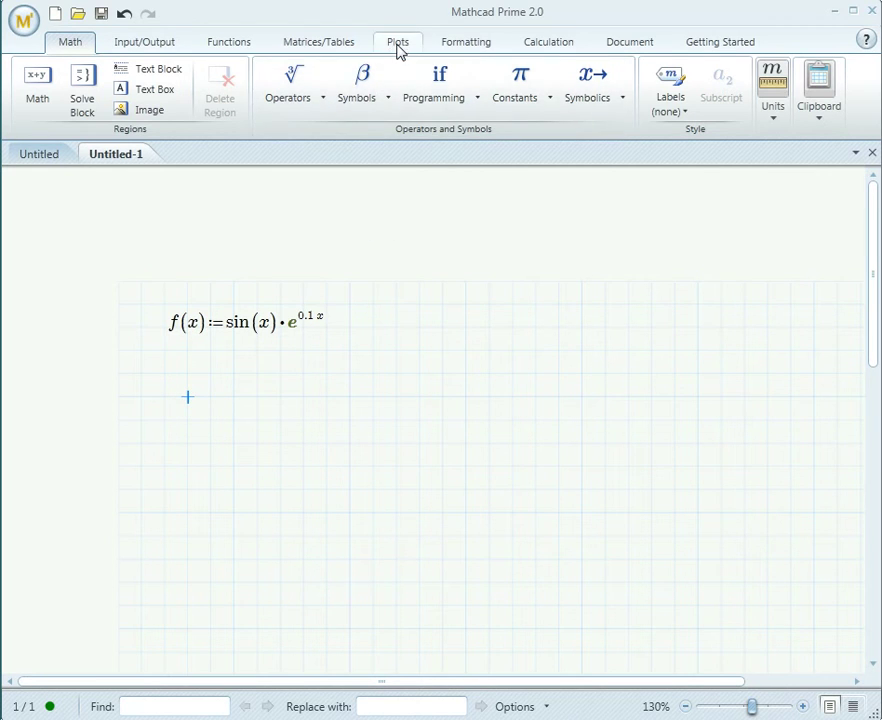
Insert an XY plot under f(x) graphing sin(x)·e^(0.1·x) against x
left_click(399, 45)
left_click(45, 104)
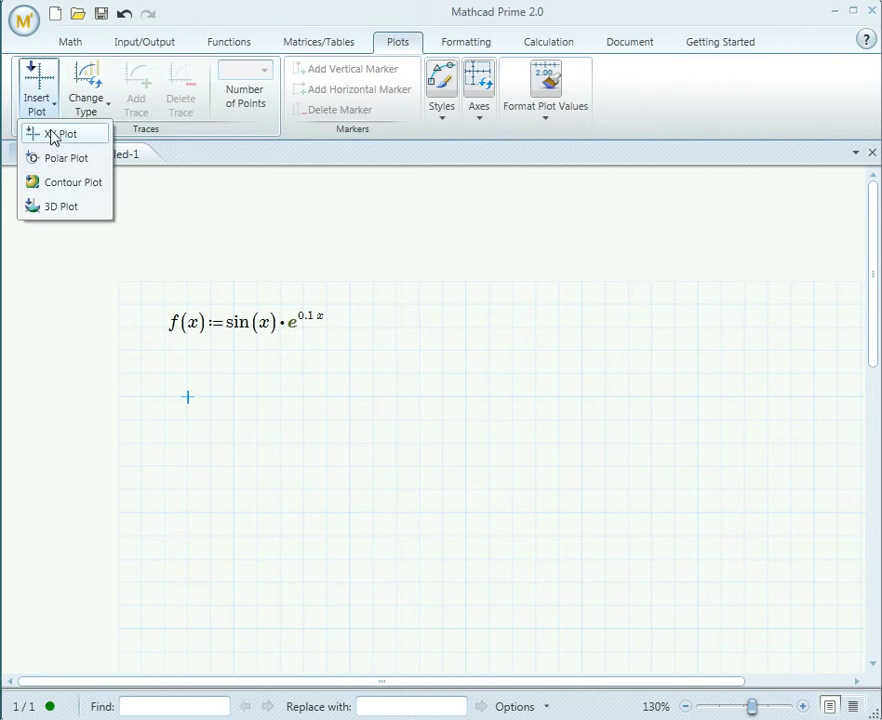
left_click(53, 135)
scroll(569, 534, "down", 2)
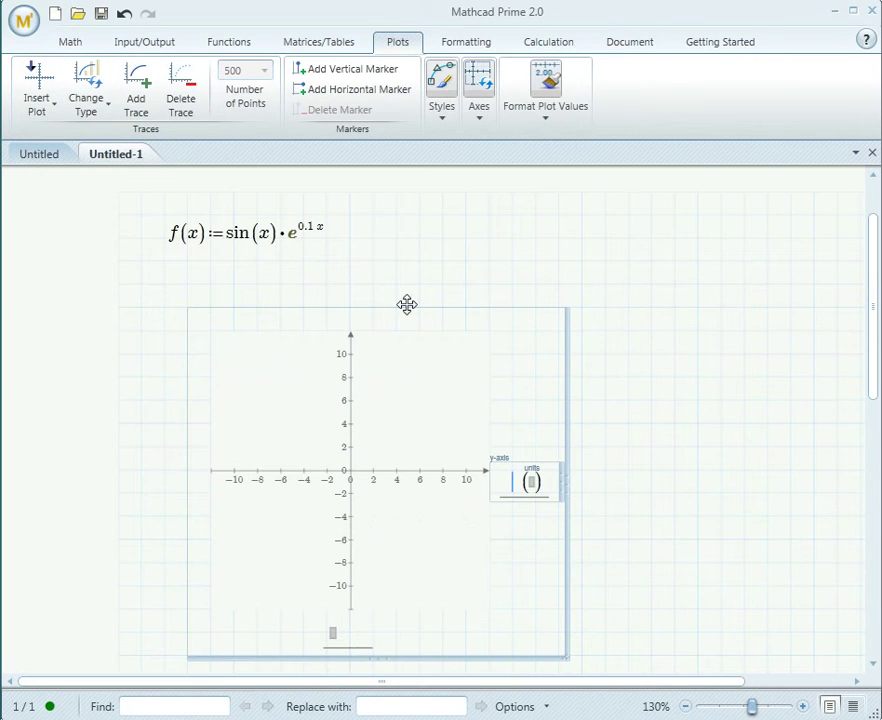
left_click_drag(407, 305, 361, 283)
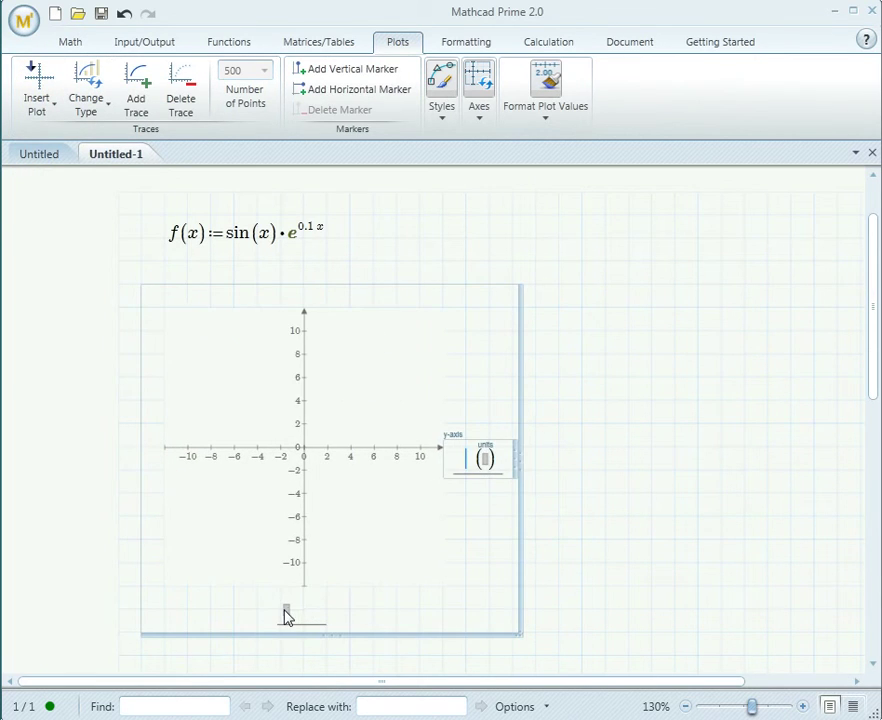
left_click(286, 614)
type("x")
left_click(463, 462)
type("sin(x")
key("BackSpace")
type("(x)*")
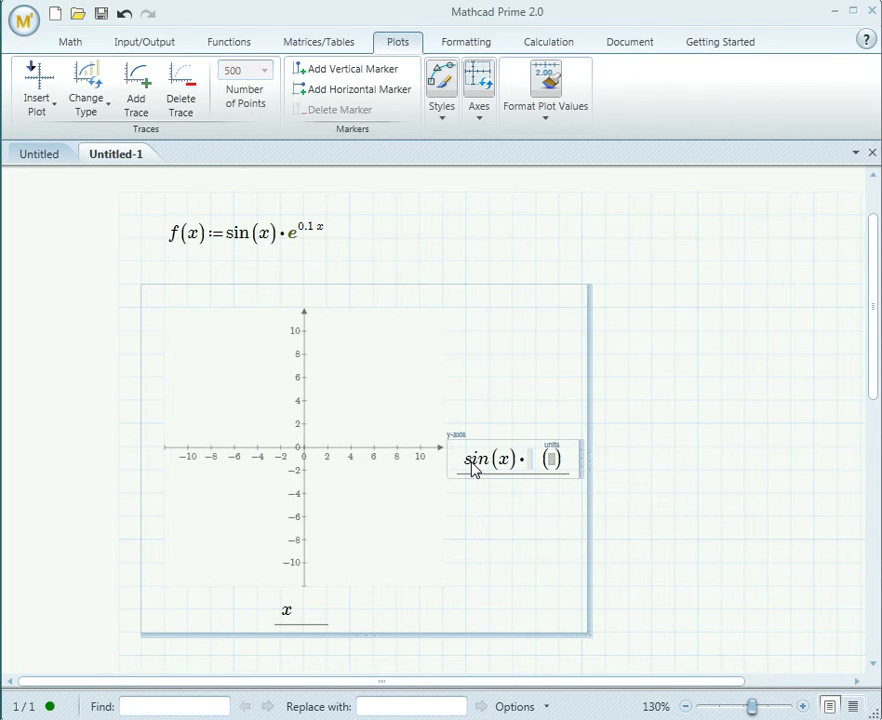
type("e^0.1")
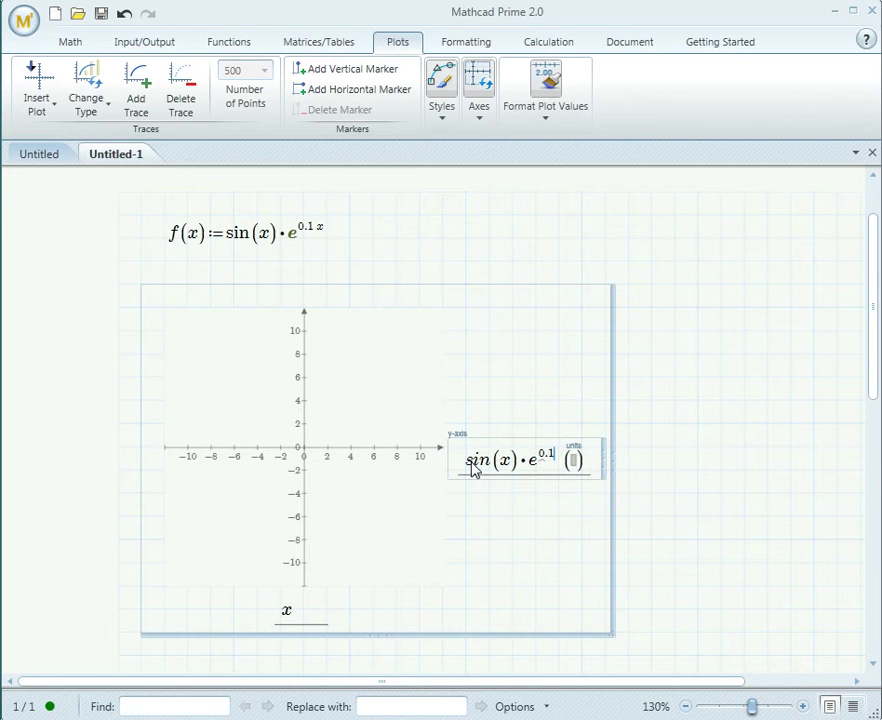
type("*x")
left_click(698, 540)
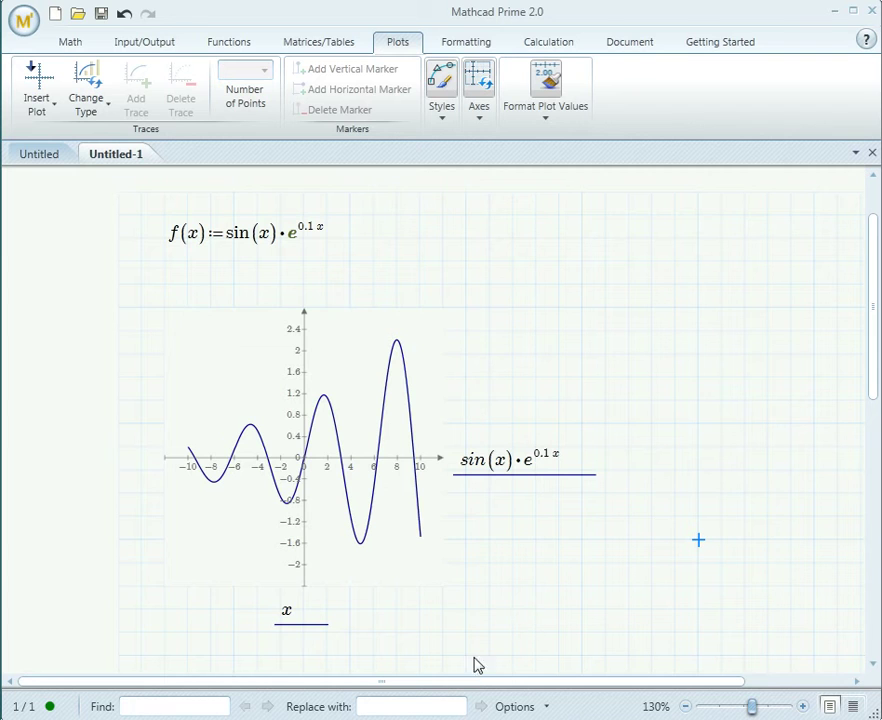
Add a solve block beside the plot with guess value x := 4
left_click_drag(533, 682, 630, 682)
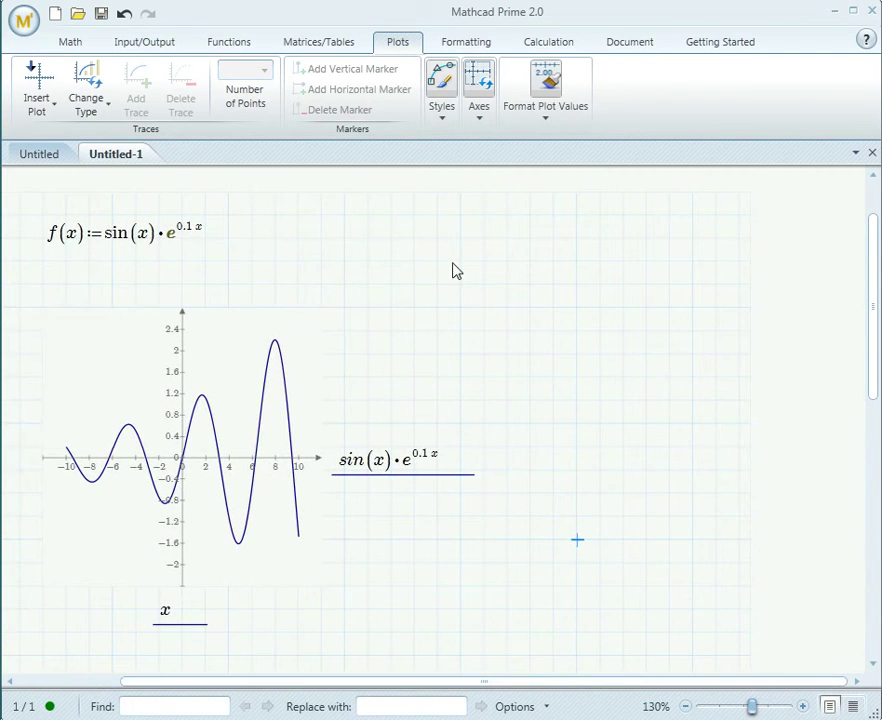
left_click(70, 45)
left_click(84, 98)
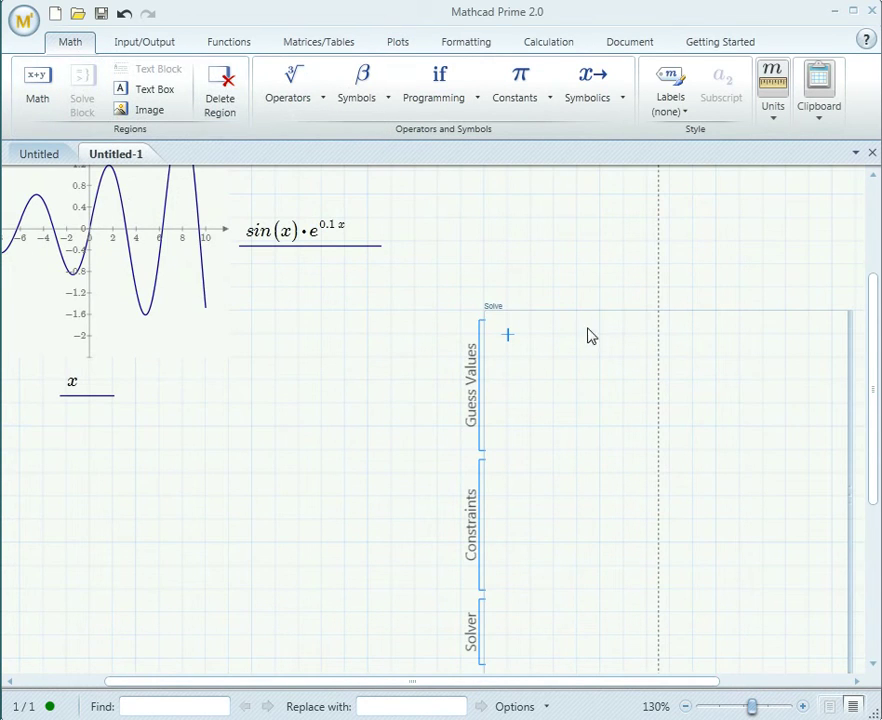
scroll(585, 339, "down", 3)
scroll(600, 380, "up", 7)
left_click_drag(609, 512, 563, 279)
left_click(461, 328)
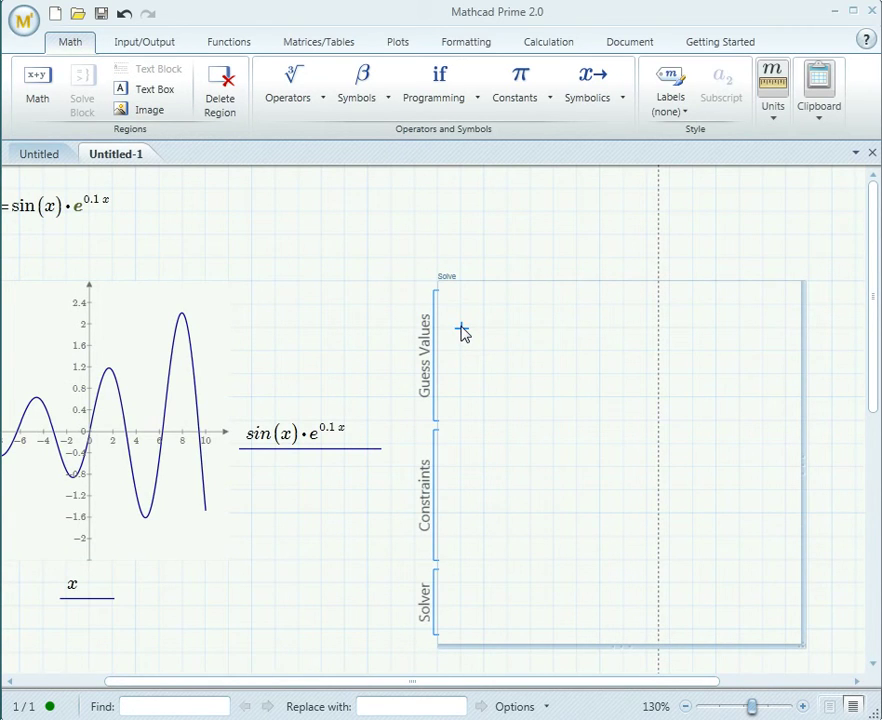
type("x:4")
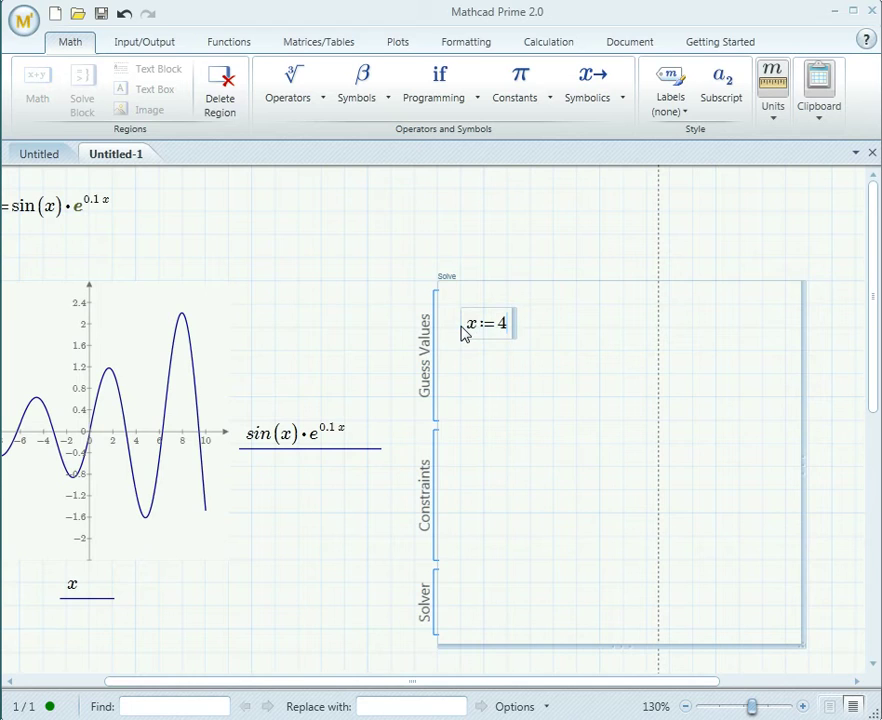
left_click(474, 380)
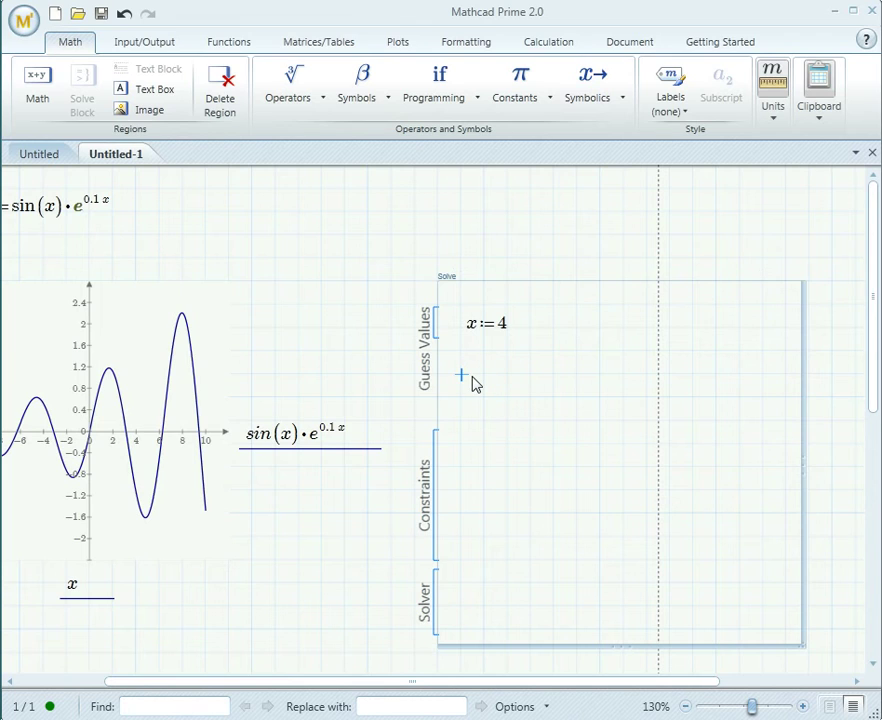
Define f(x) := sin(x)·e^(0.1·x) in the solve block and add constraint x > 5
type("f(x):=")
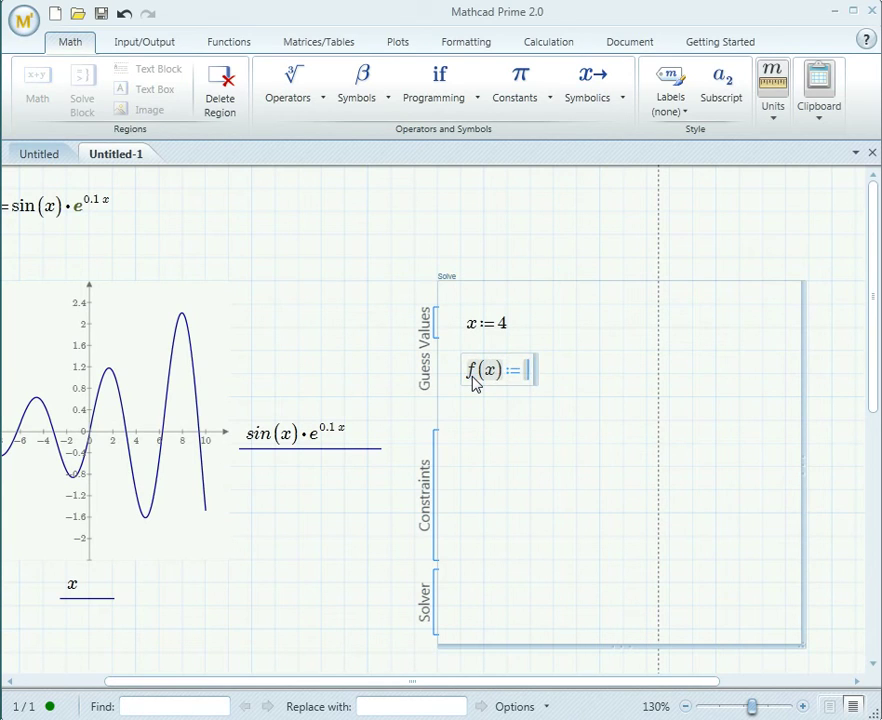
type("sin(x)*")
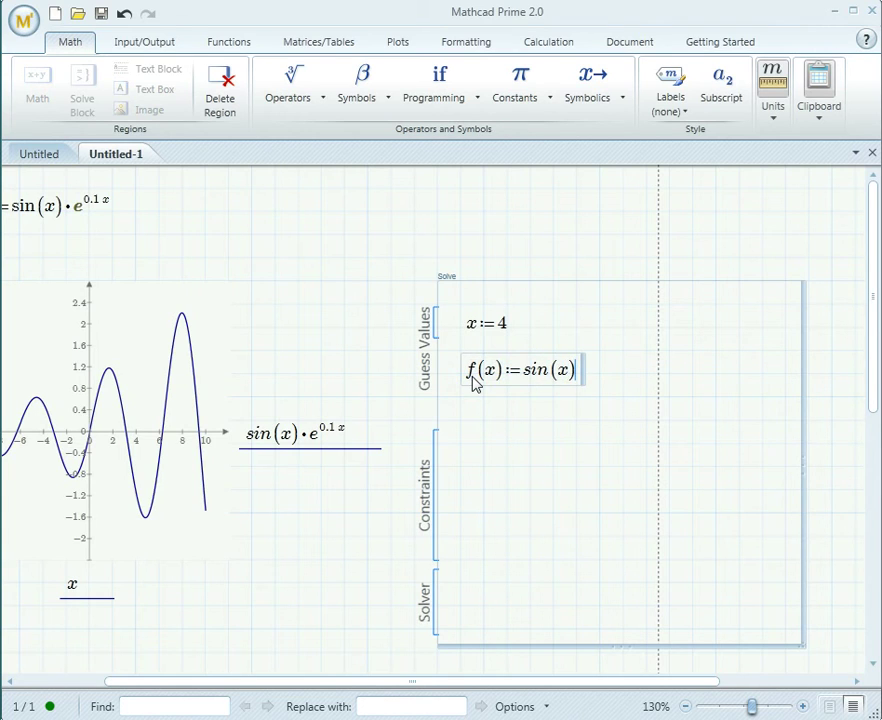
type("e^0.1*x")
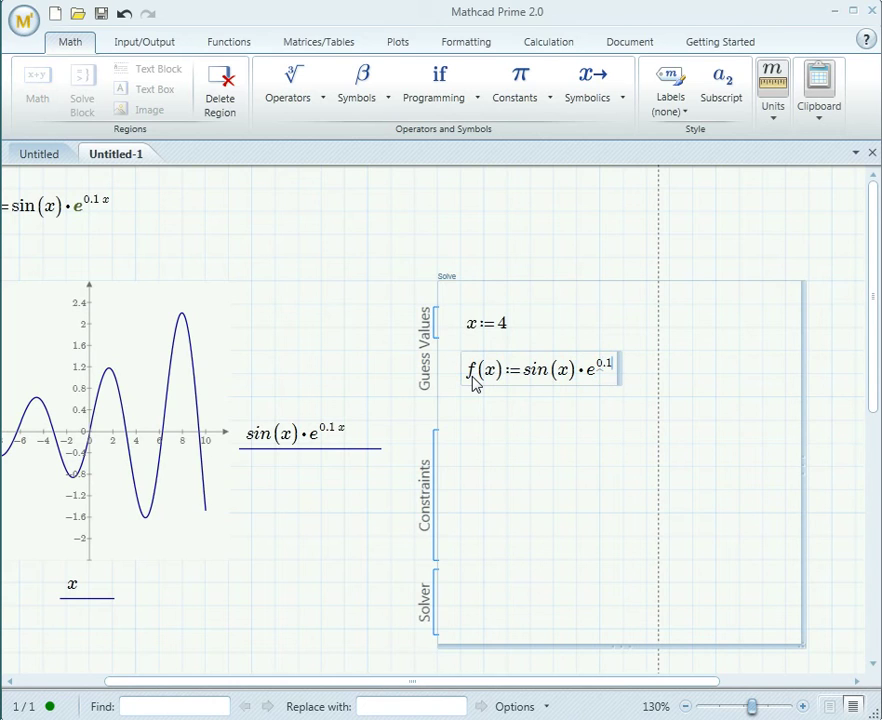
left_click(484, 467)
left_click(465, 490)
type("x<5")
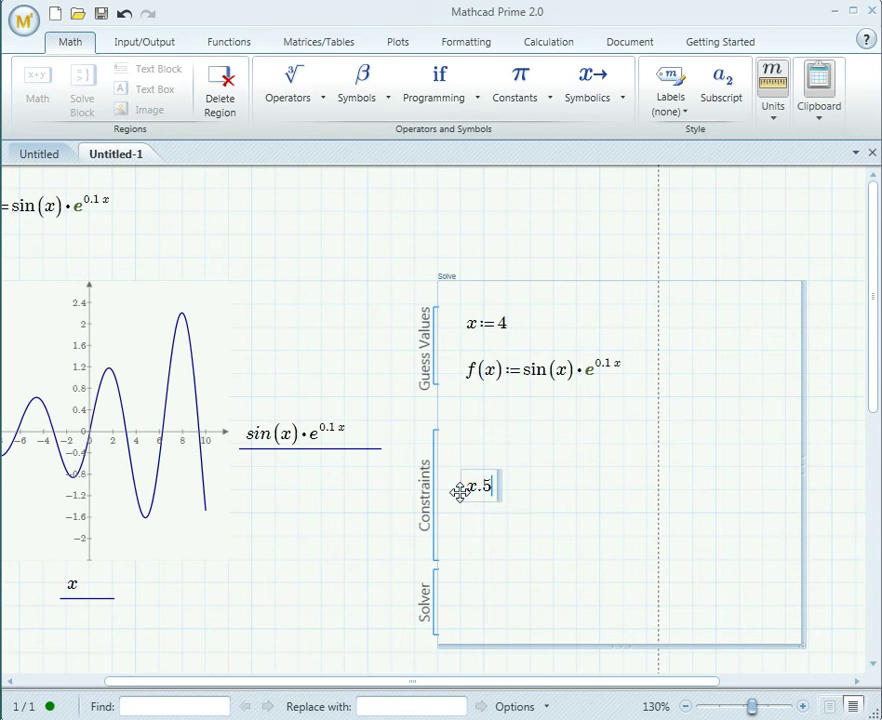
key("BackSpace")
key("BackSpace")
type(">5")
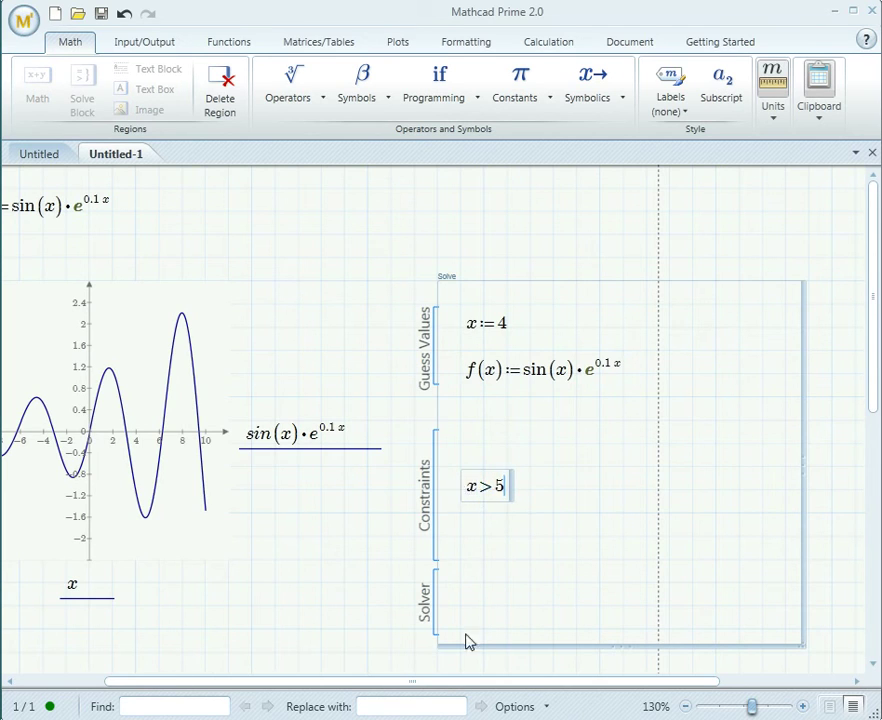
left_click(478, 596)
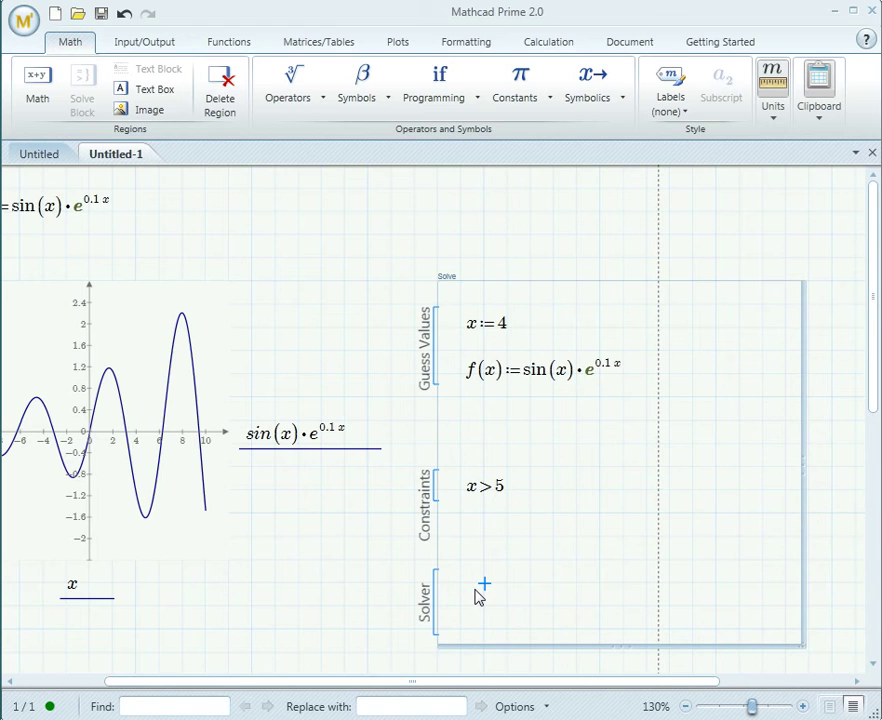
left_click(235, 46)
Insert maximize(f, x) in the Solver area and evaluate it to 7.954
left_click(546, 72)
left_click(542, 133)
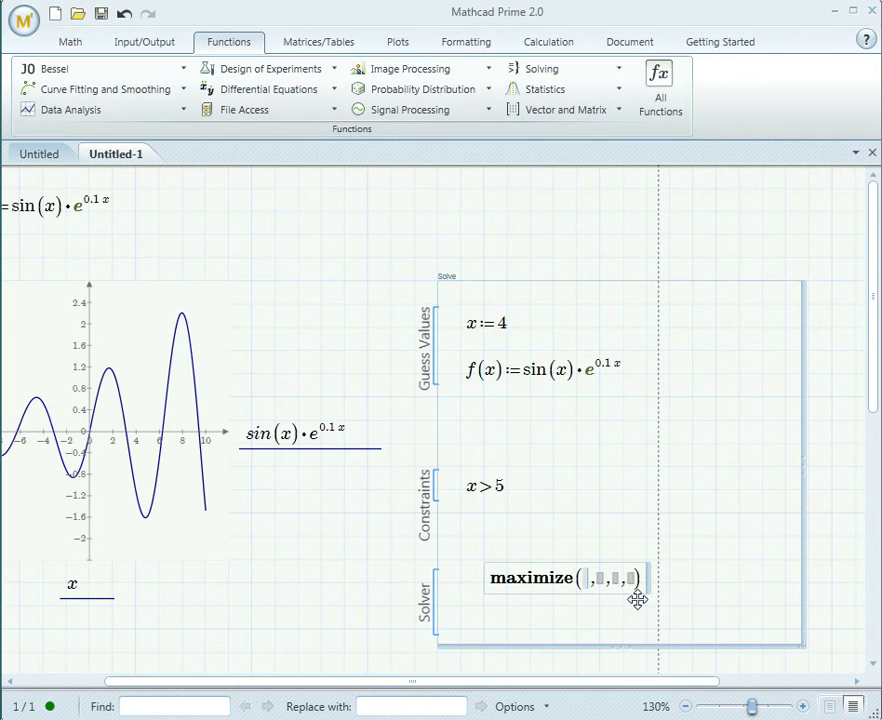
type("f")
left_click(605, 587)
type("x")
left_click(643, 583)
key("BackSpace")
key("BackSpace")
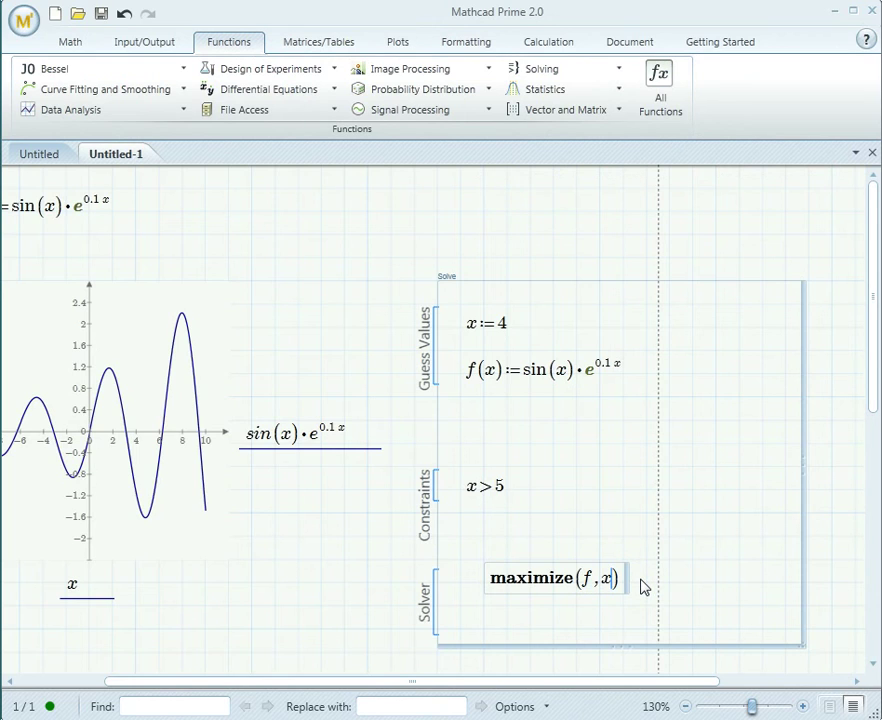
type("=7.954")
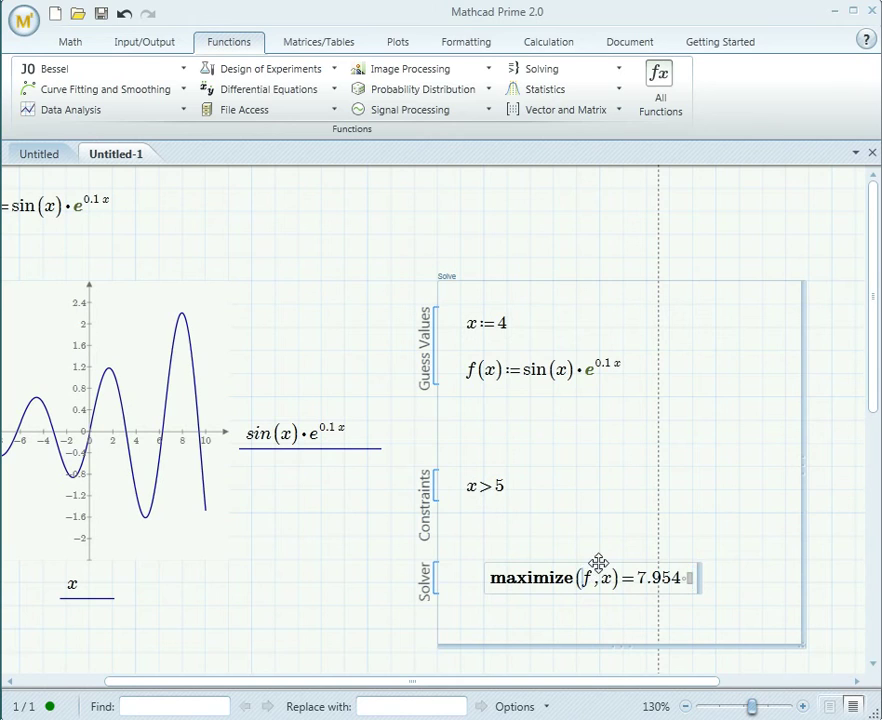
left_click_drag(600, 568, 575, 565)
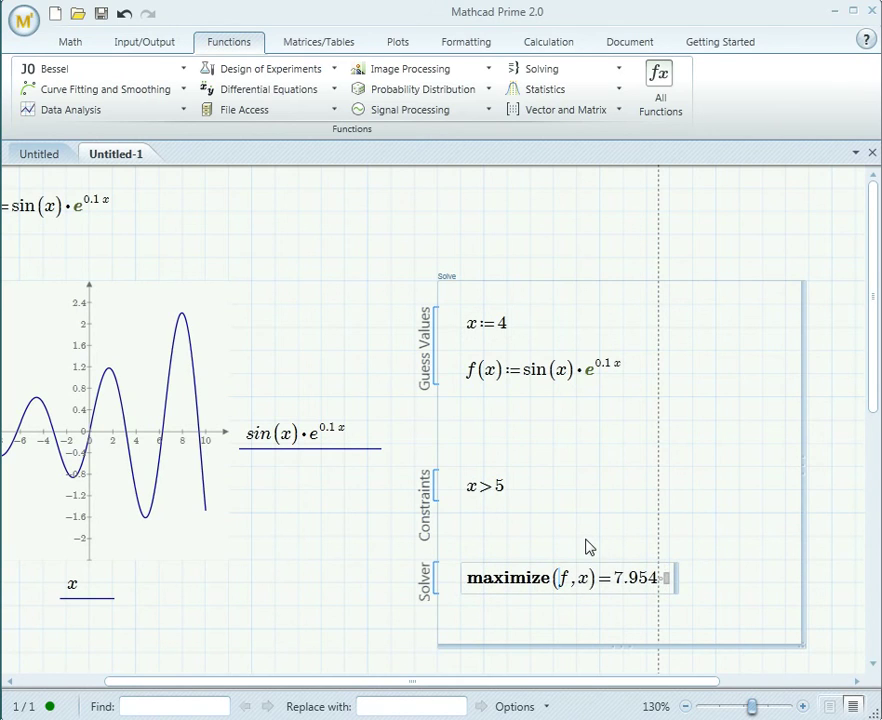
Remove the x > 5 constraint, change the guess to x := 6 (still 7.954), then delete everything
left_click(531, 514)
left_click(453, 480)
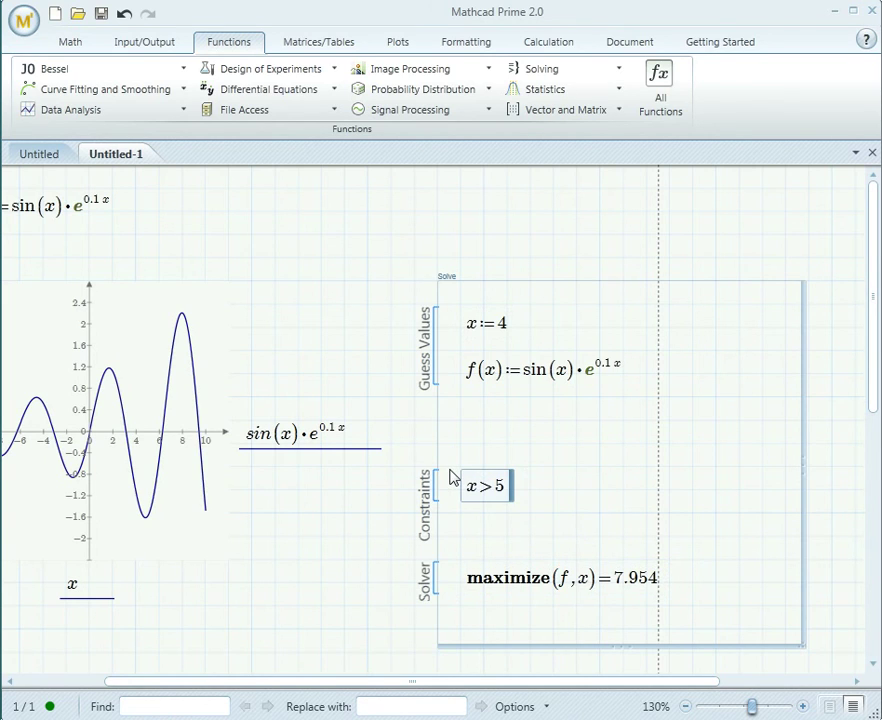
key("BackSpace")
key("BackSpace")
key("BackSpace")
key("BackSpace")
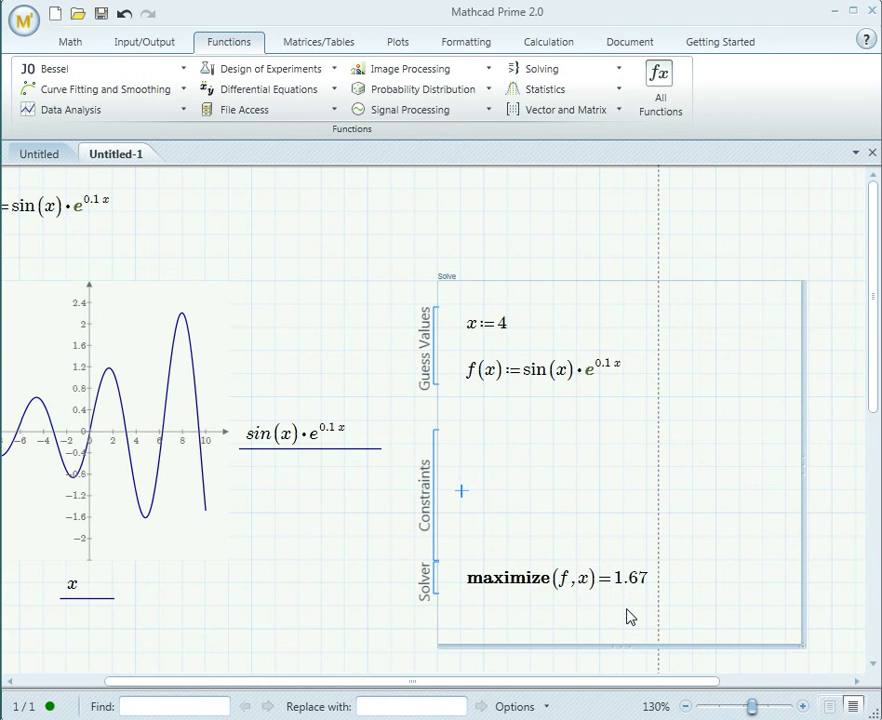
left_click(506, 331)
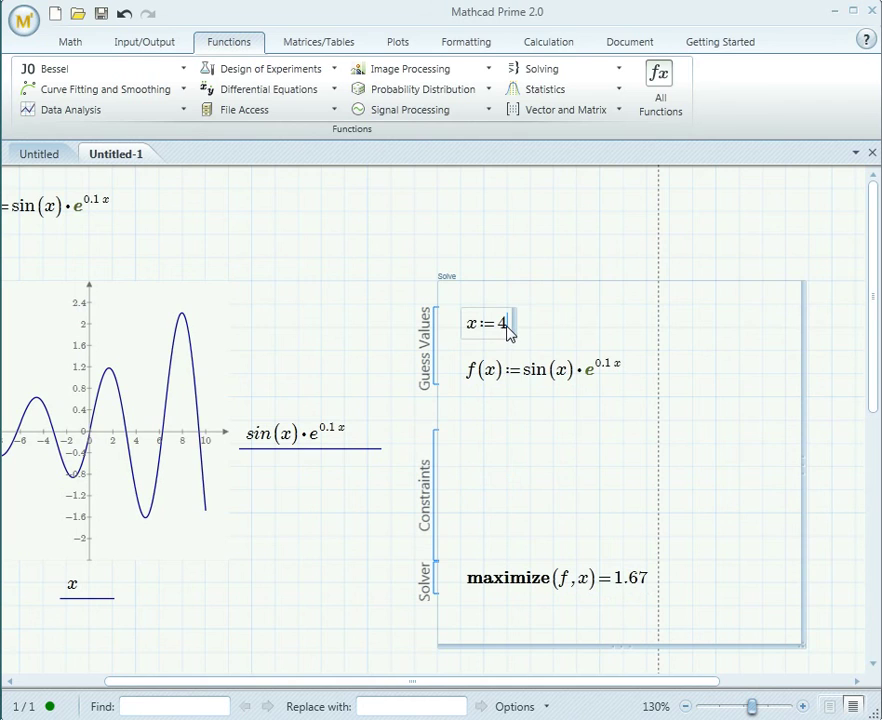
key("BackSpace")
type("6")
left_click(578, 467)
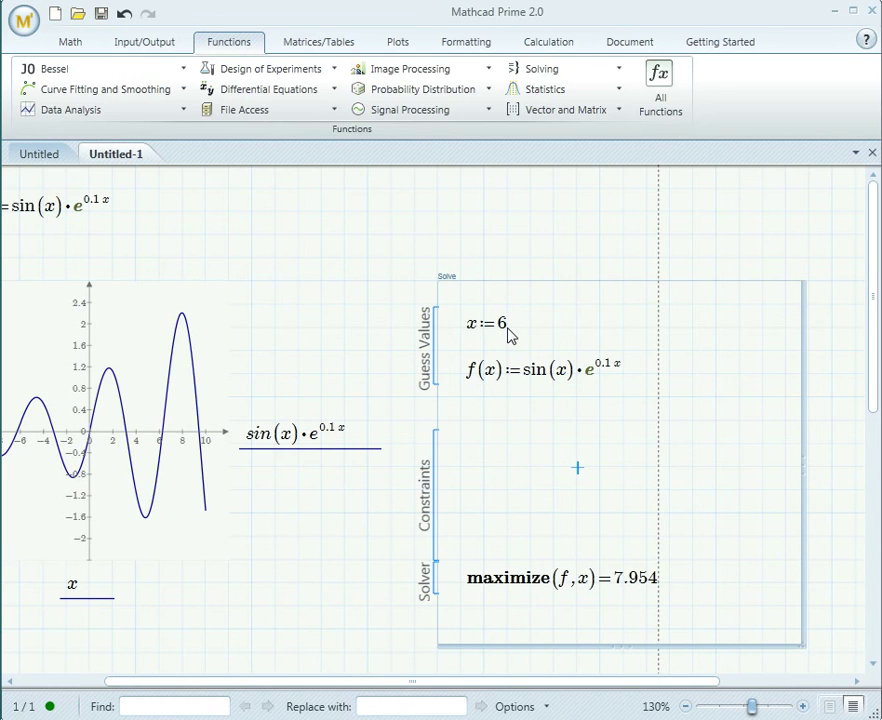
left_click_drag(770, 672, 4, 138)
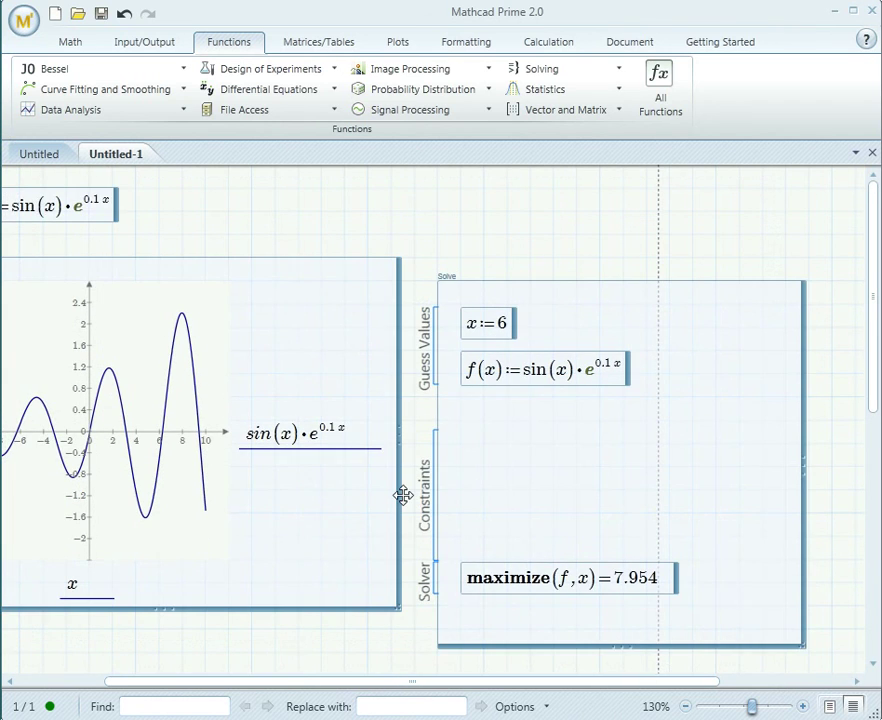
key("Delete")
Clear the remaining worksheet regions, then view the Multithreading setting under Calculation Options
left_click_drag(364, 681, 274, 681)
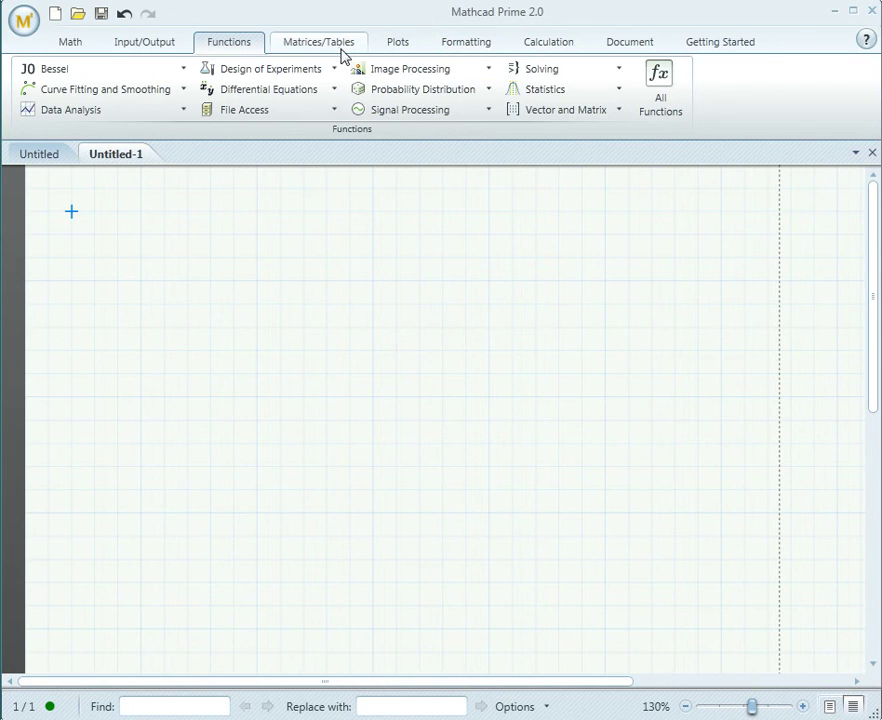
left_click(566, 44)
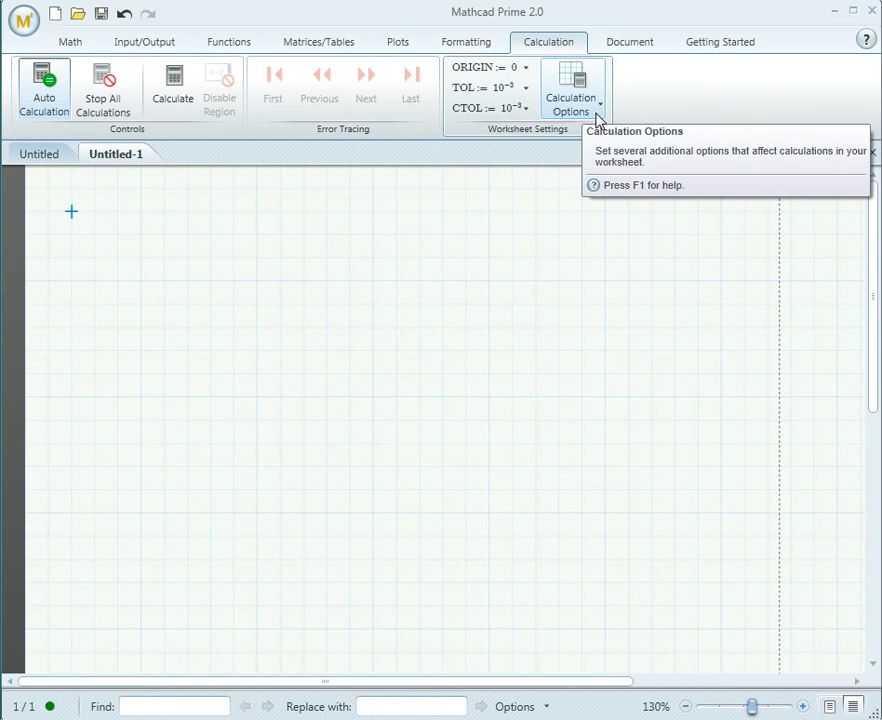
left_click(599, 113)
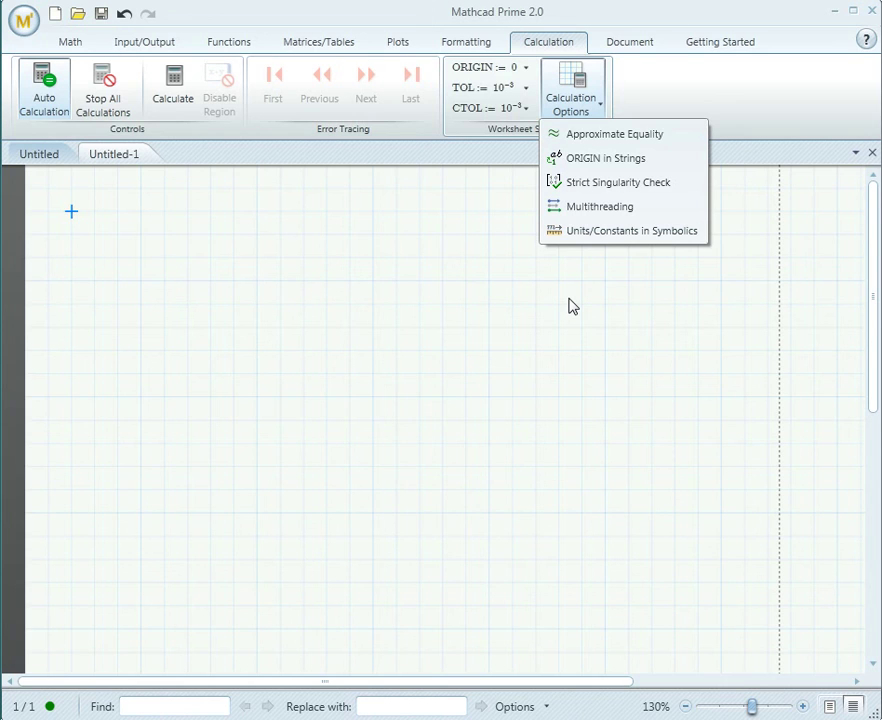
left_click(272, 322)
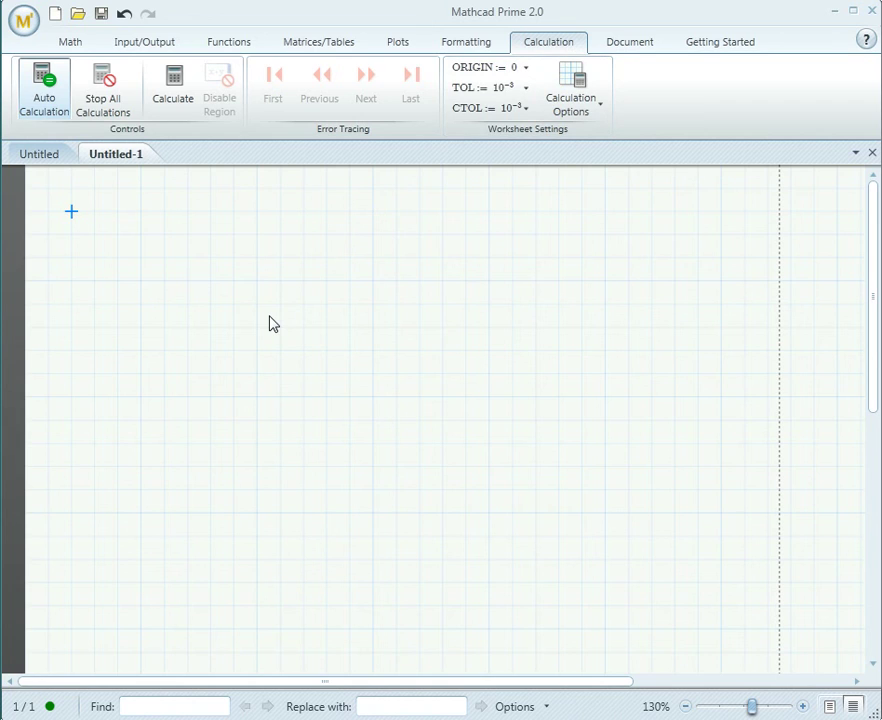